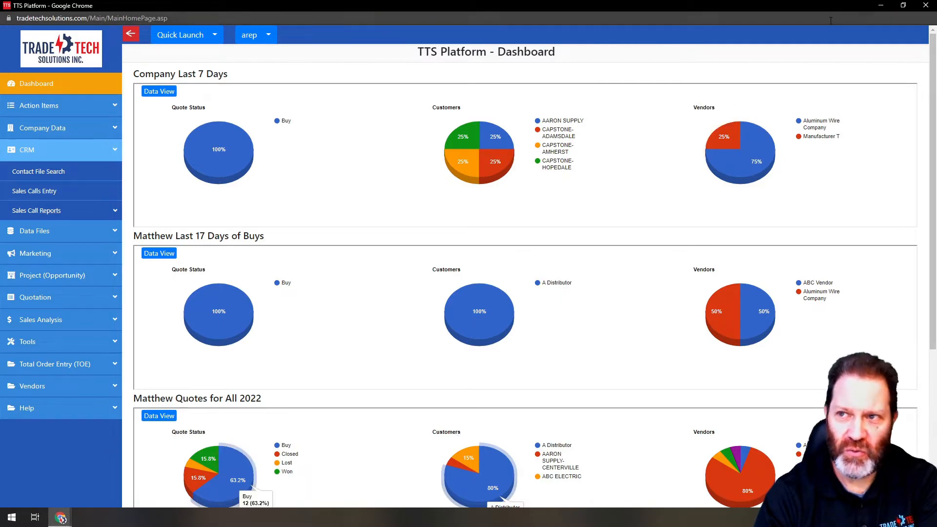
# Switch to the OnlyOneQuote window to view its CRM section, and return to the TTS Platform dashboard.
pyautogui.click(881, 6)
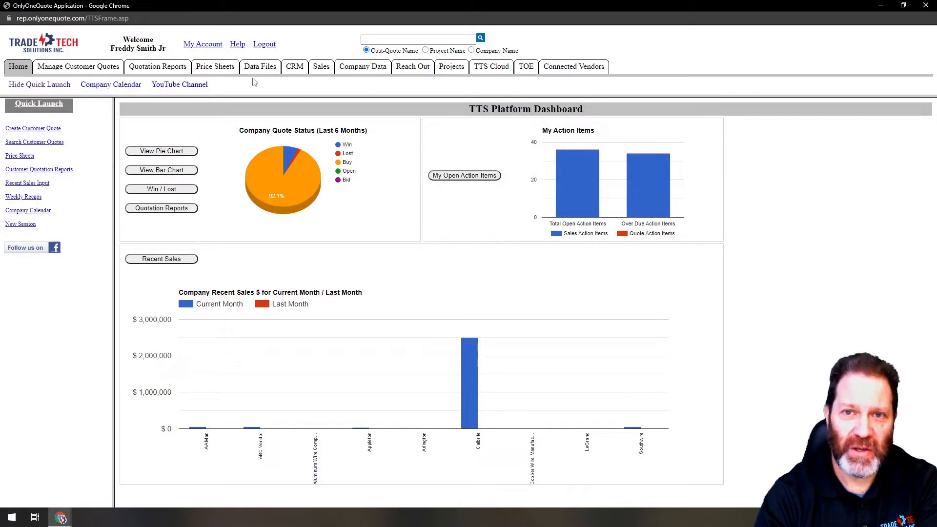
pyautogui.click(300, 72)
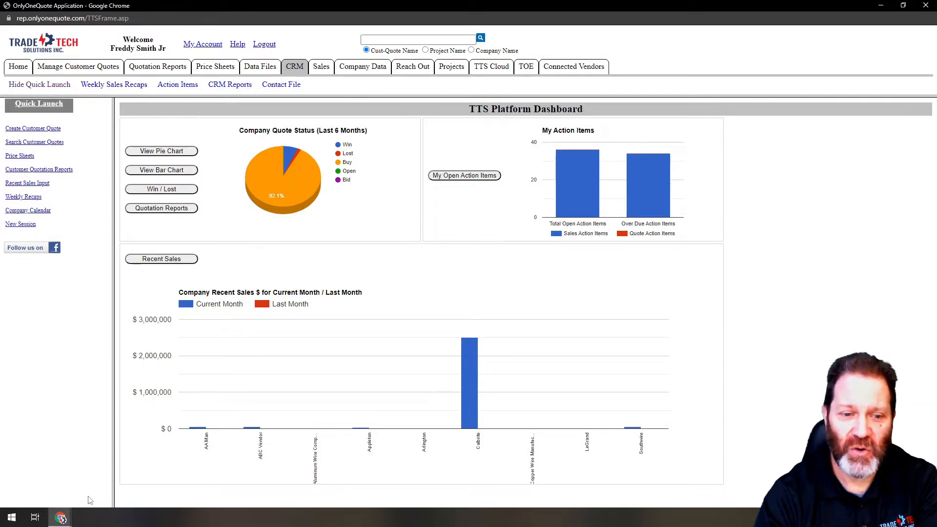
pyautogui.moveTo(62, 518)
pyautogui.click(63, 488)
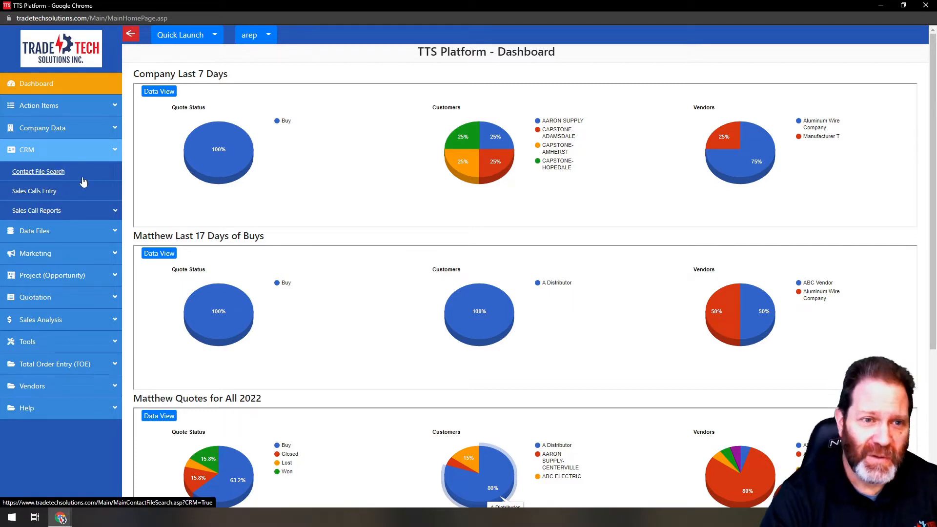
# Search the CRM contact file by first name for "a".
pyautogui.click(45, 174)
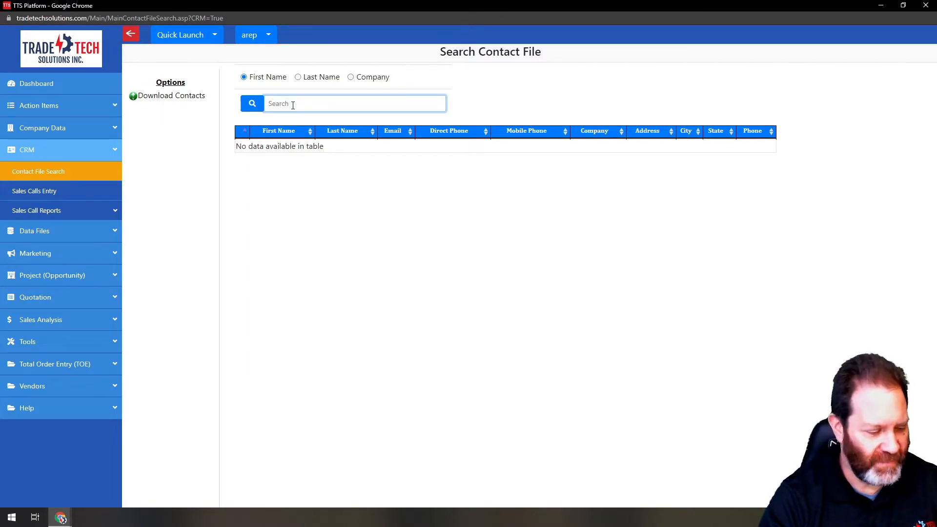
pyautogui.write('a')
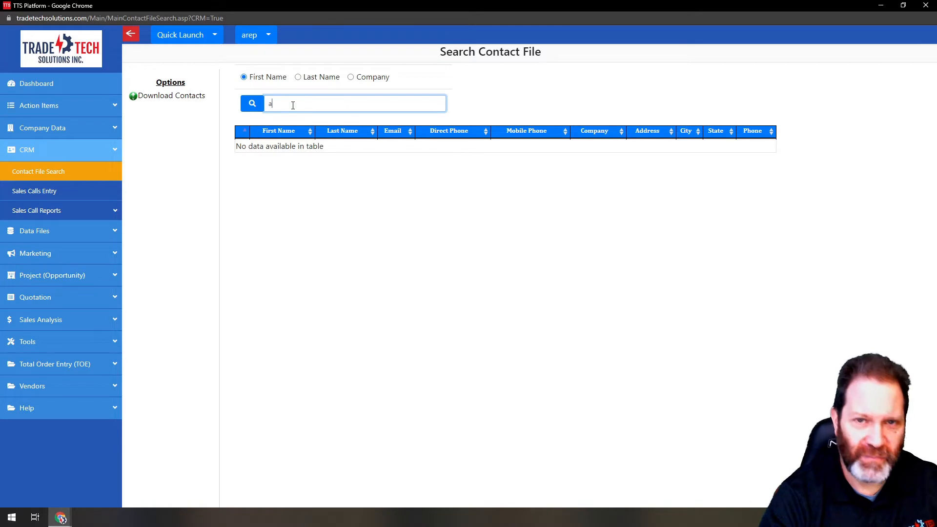
pyautogui.click(252, 104)
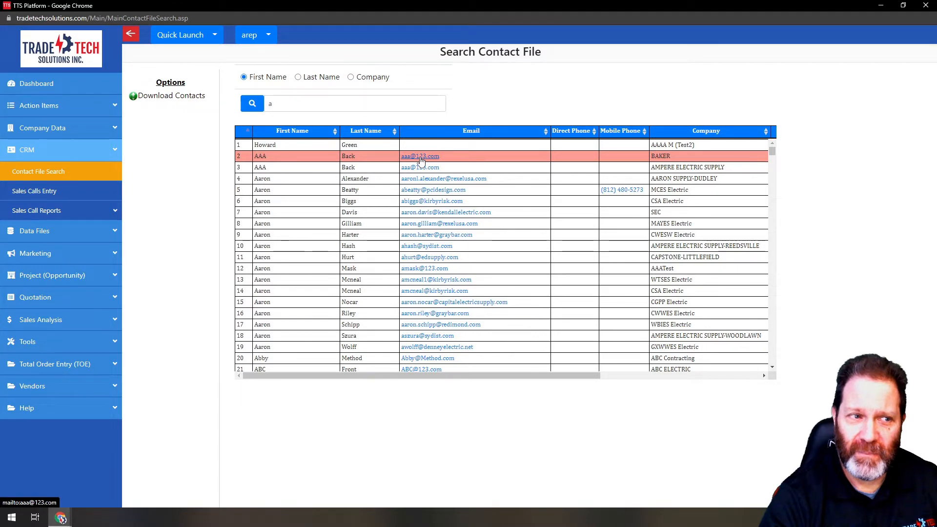
# Open an e-mail draft from the second contact's address and the call prompt from the fifth contact's mobile number, closing both without using them.
pyautogui.click(421, 157)
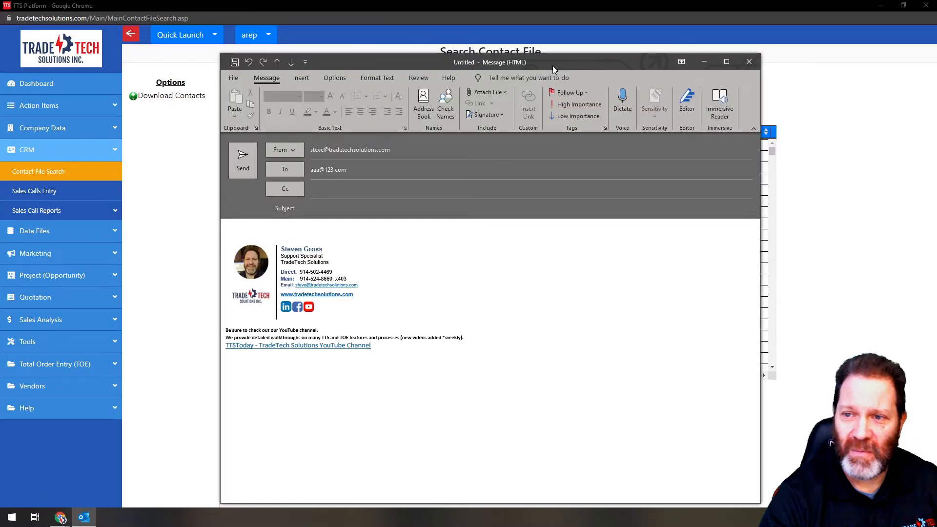
pyautogui.click(749, 61)
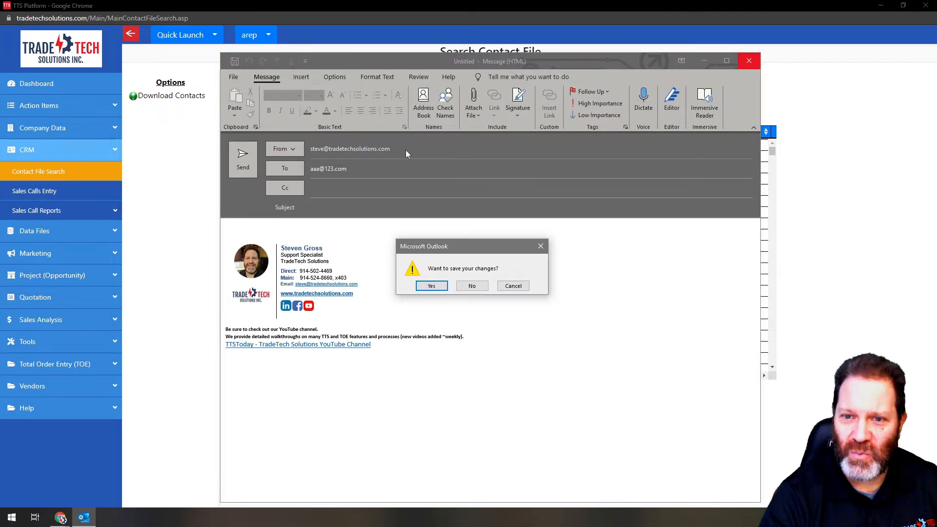
pyautogui.click(622, 191)
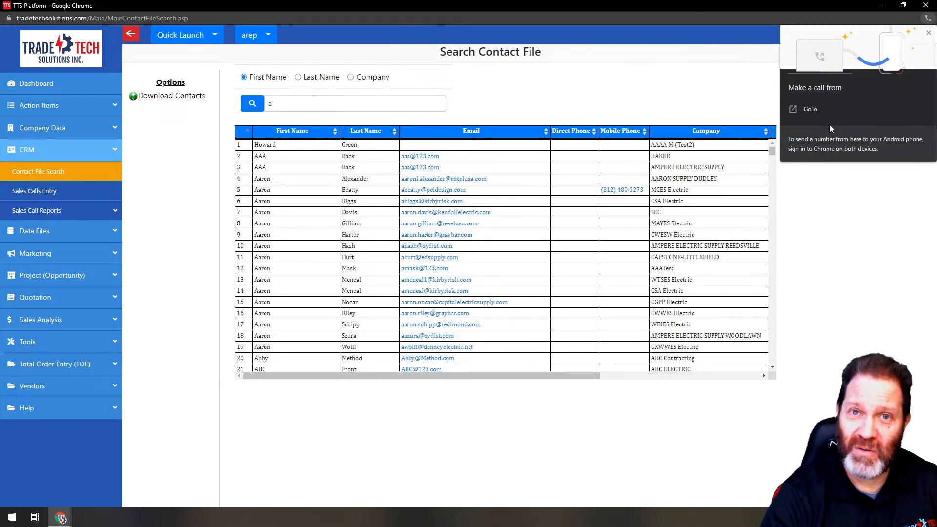
pyautogui.click(929, 32)
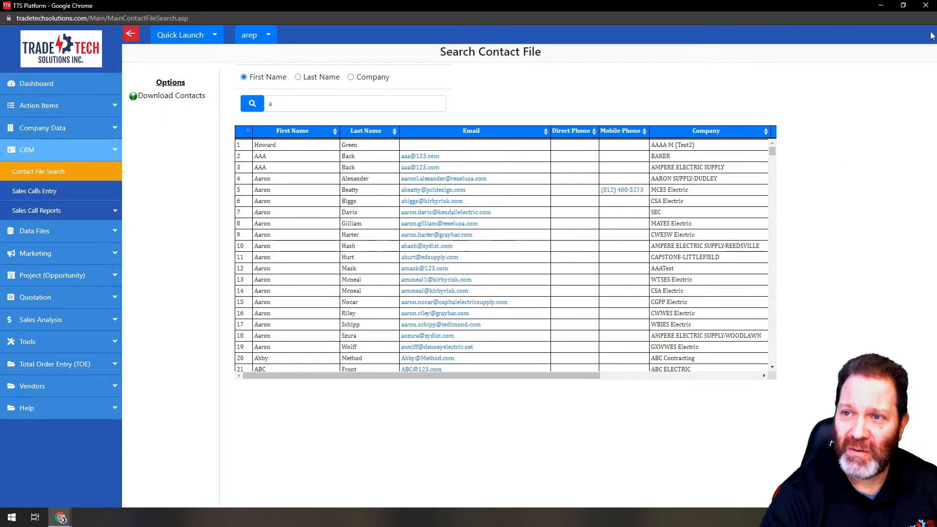
pyautogui.moveTo(536, 375); pyautogui.dragTo(288, 398)
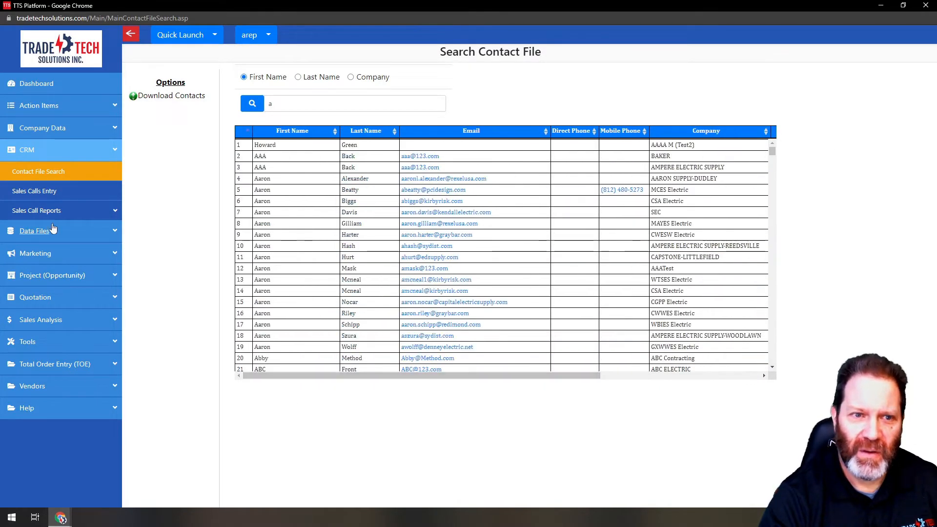
# Open sales call entry, set the sales call date to 02/20/2022, and view the sales calls for the week.
pyautogui.click(25, 193)
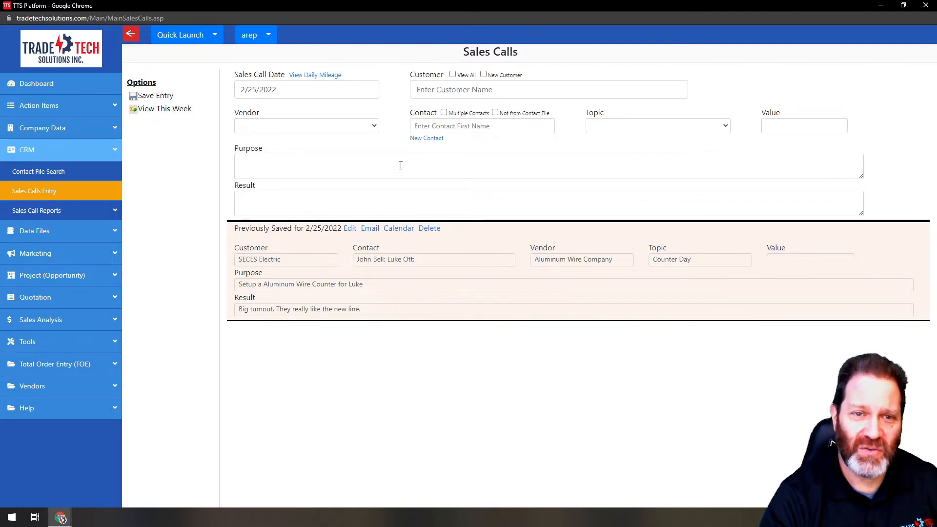
pyautogui.click(299, 89)
pyautogui.click(248, 178)
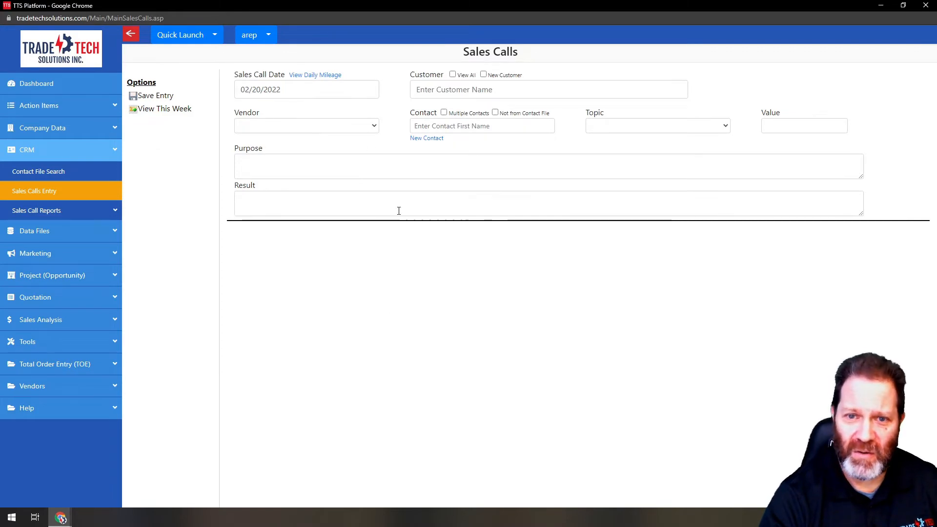
pyautogui.click(155, 109)
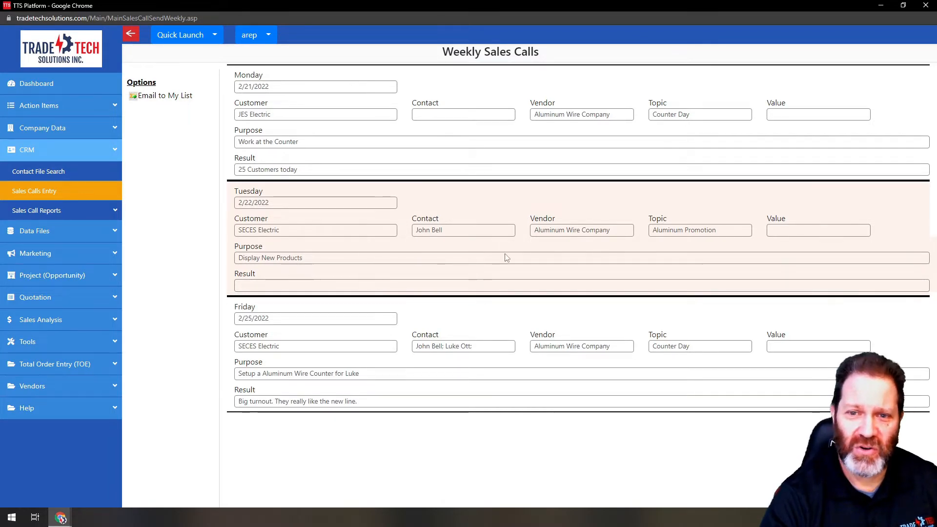
# Return to sales call entry and view the daily mileage for 2/25/2022, cancelling without changes.
pyautogui.click(23, 192)
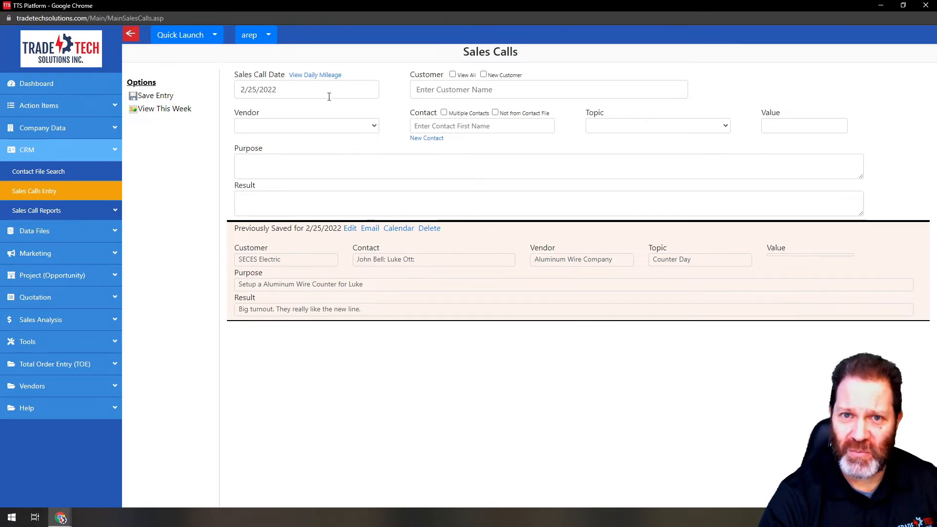
pyautogui.click(317, 76)
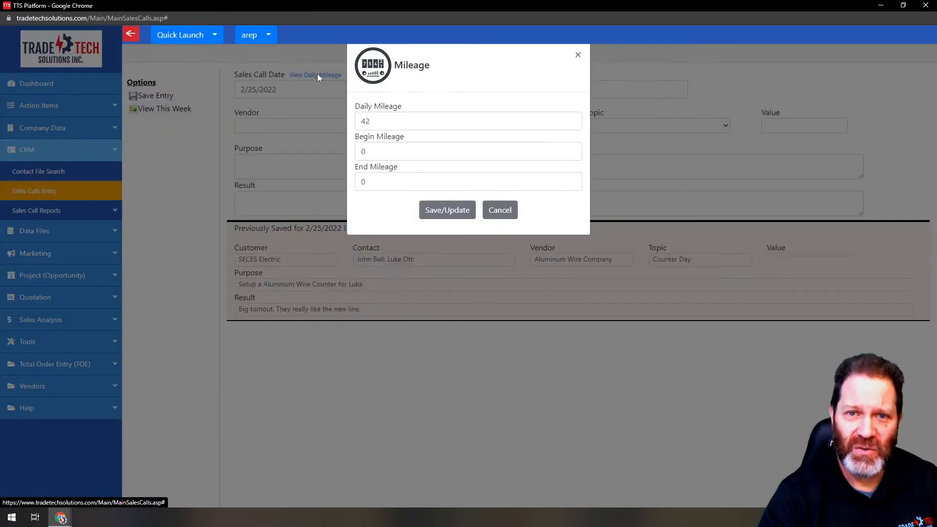
pyautogui.click(498, 213)
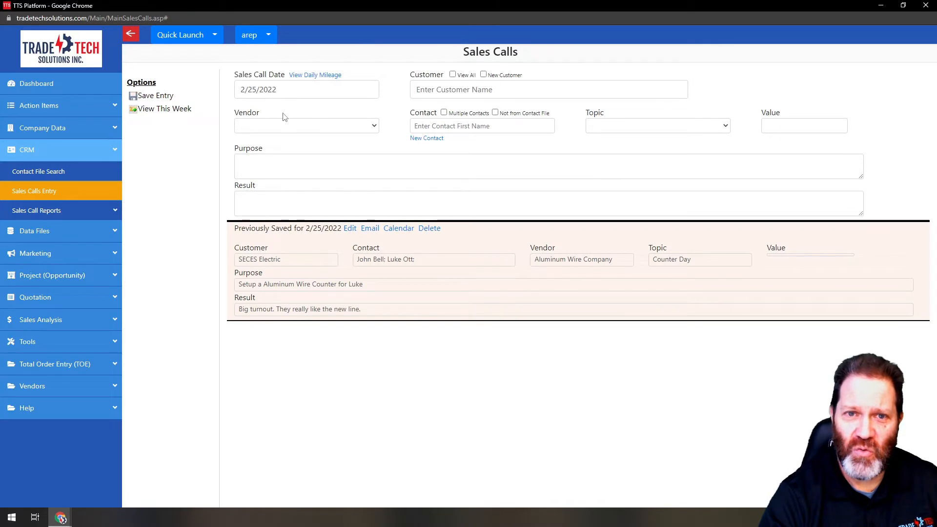
# Set the sales call's vendor to Aluminum Wire Company and search the customers for "sec".
pyautogui.click(376, 127)
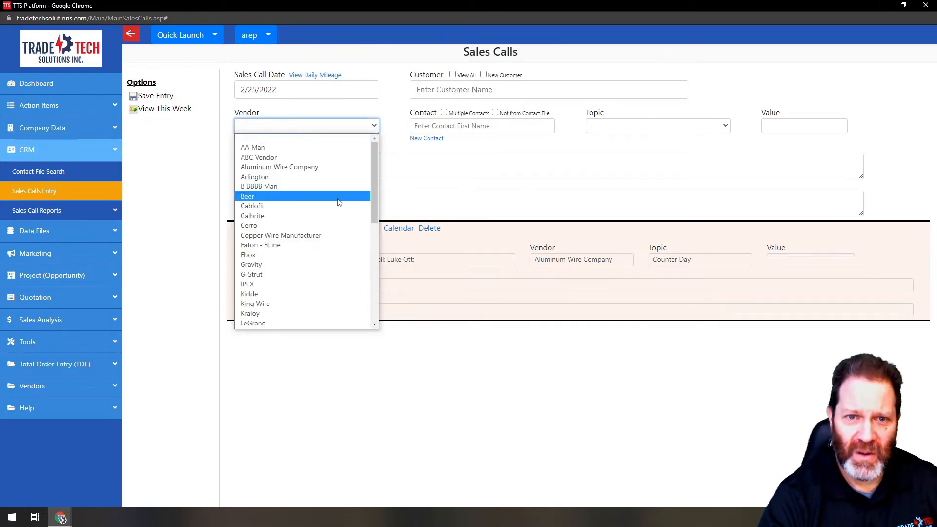
pyautogui.click(284, 168)
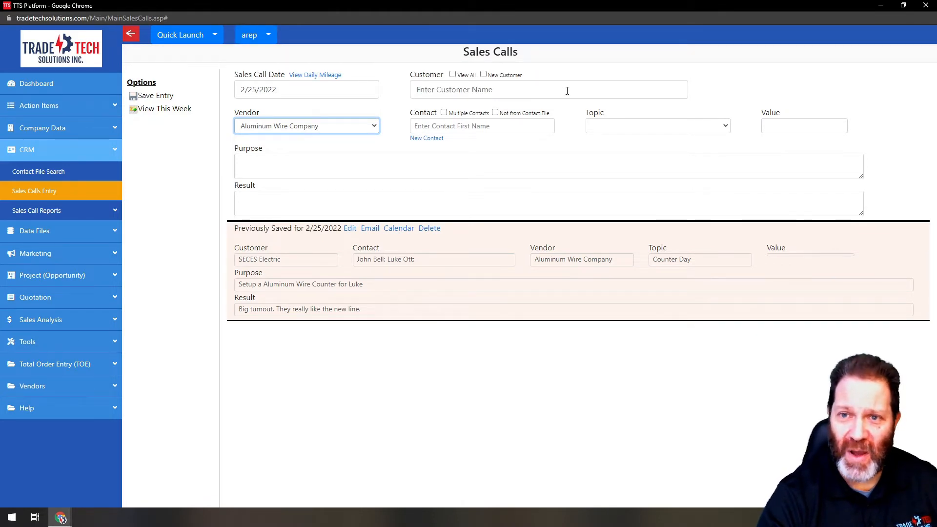
pyautogui.click(476, 92)
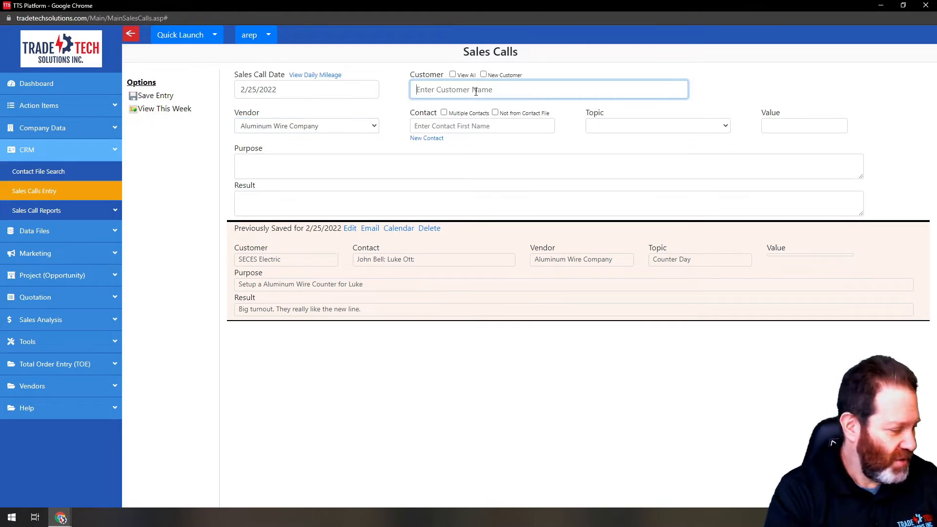
pyautogui.write('sec')
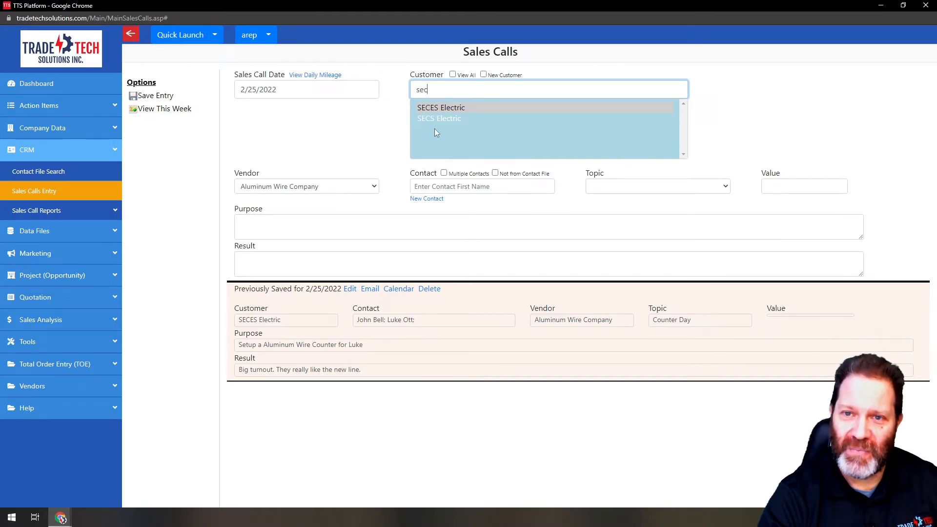
# Enable viewing all customers, find "b" and choose BAKER as the customer, and disable viewing all customers again.
pyautogui.click(452, 75)
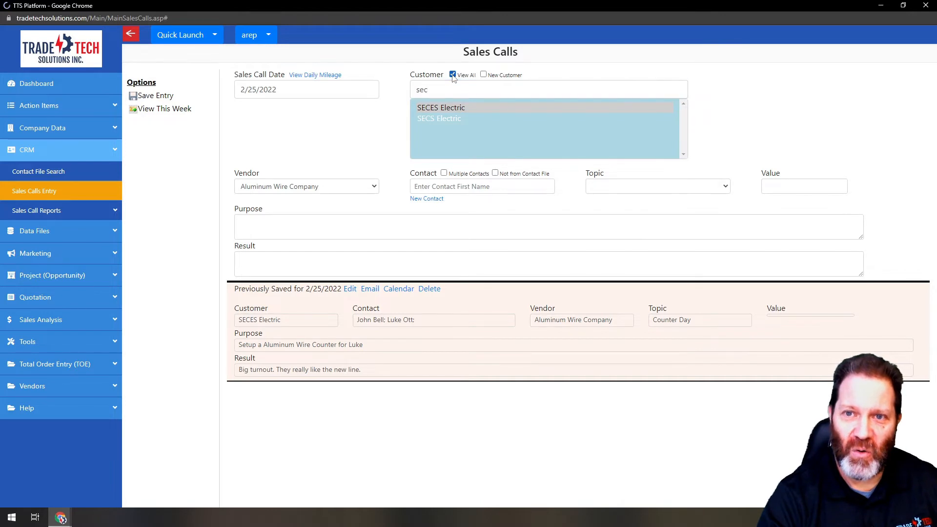
pyautogui.click(476, 91)
pyautogui.write('b')
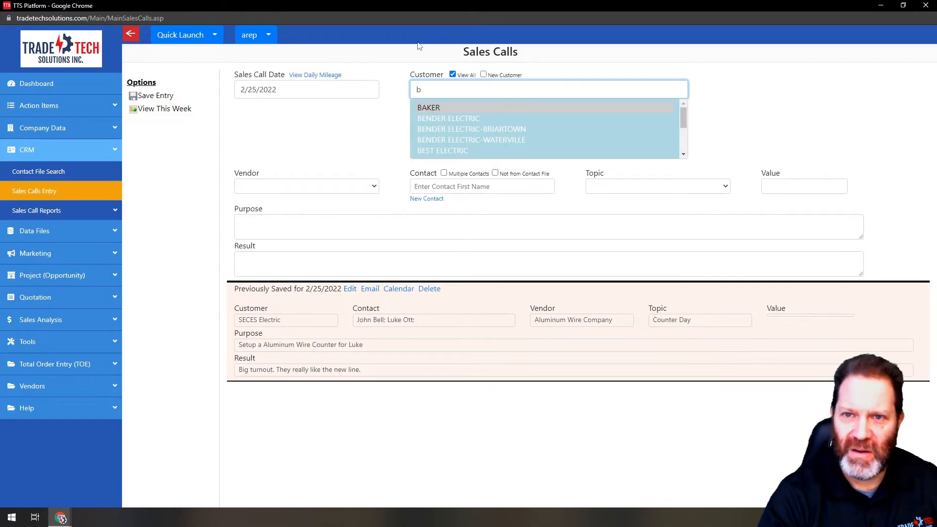
pyautogui.click(432, 108)
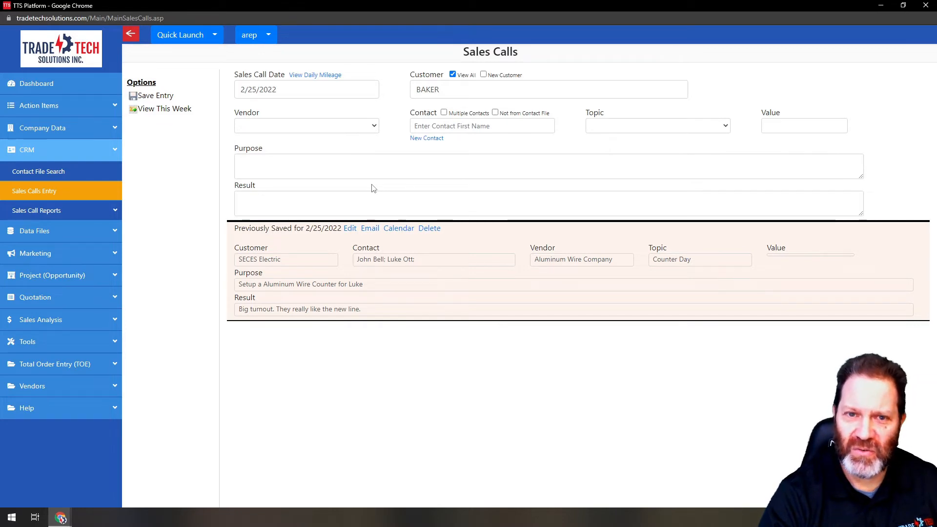
pyautogui.click(454, 76)
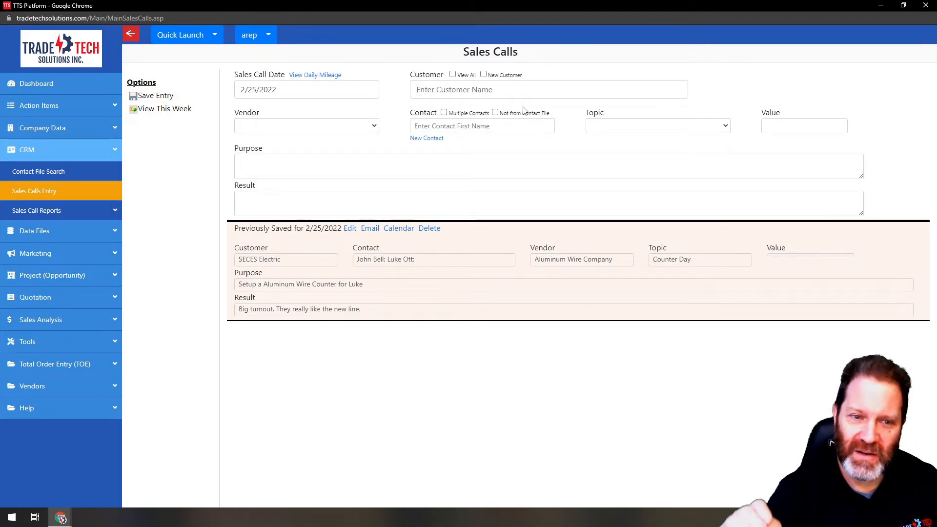
# Find the customer with "sec" and select SECES Electric for the sales call.
pyautogui.click(495, 90)
pyautogui.write('sec')
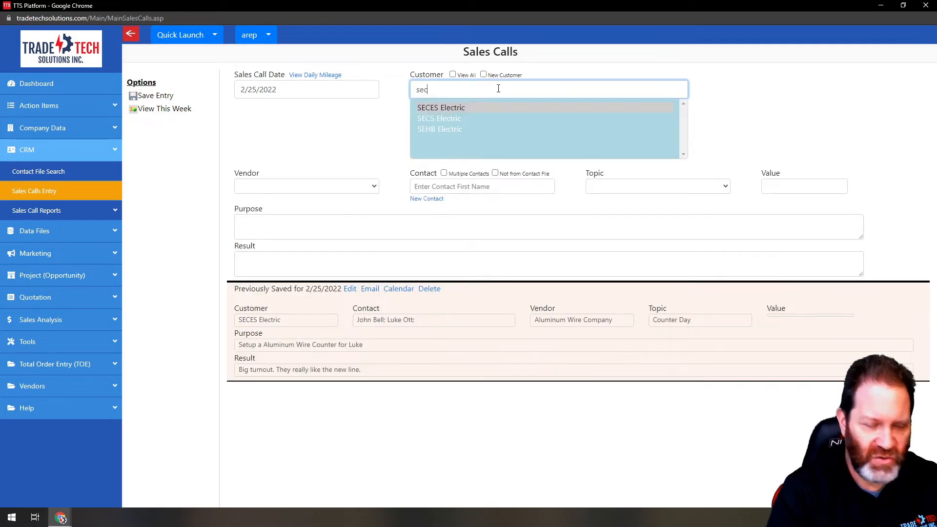
pyautogui.click(453, 110)
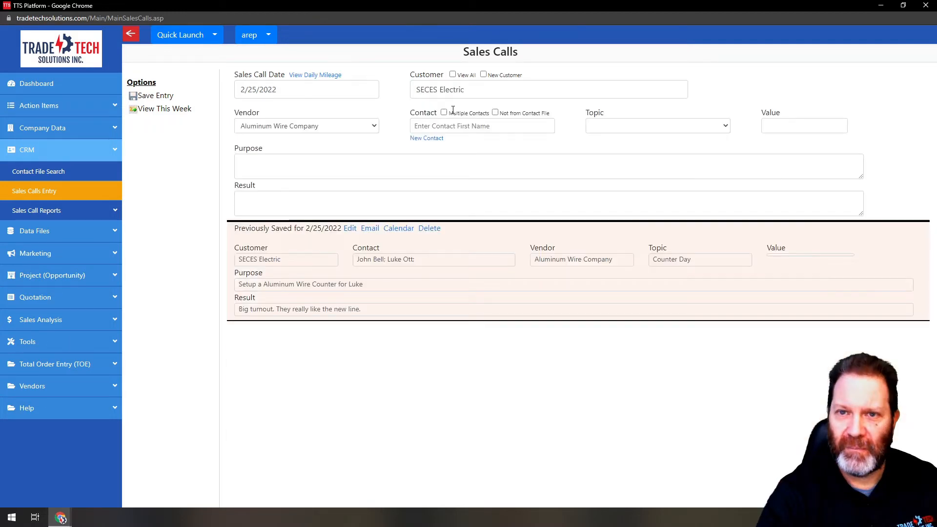
# Look up by first name the second contact on the saved 2/25/2022 entry and select that person as the single contact.
pyautogui.click(500, 127)
pyautogui.write('lu')
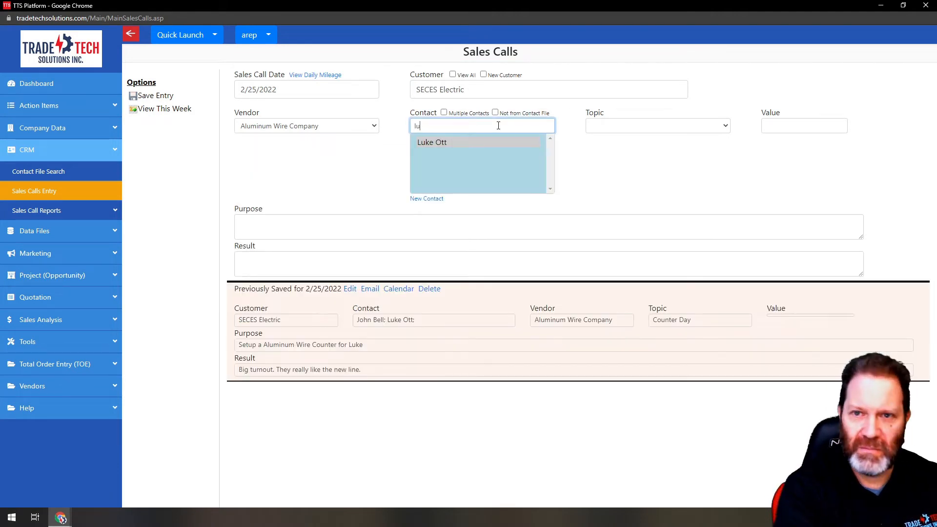
pyautogui.click(447, 142)
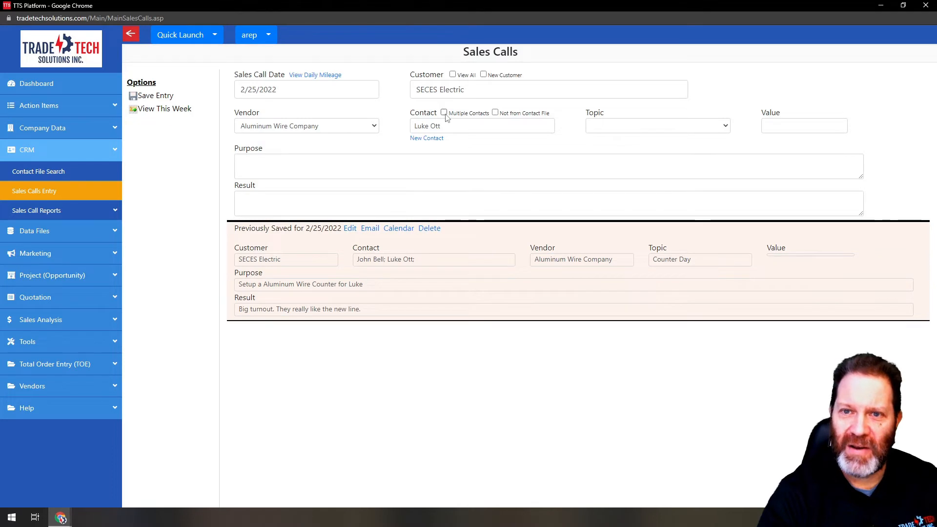
# Allow multiple contacts and add two by first name: the previously chosen contact and the second match of the next name search.
pyautogui.click(443, 112)
pyautogui.click(458, 126)
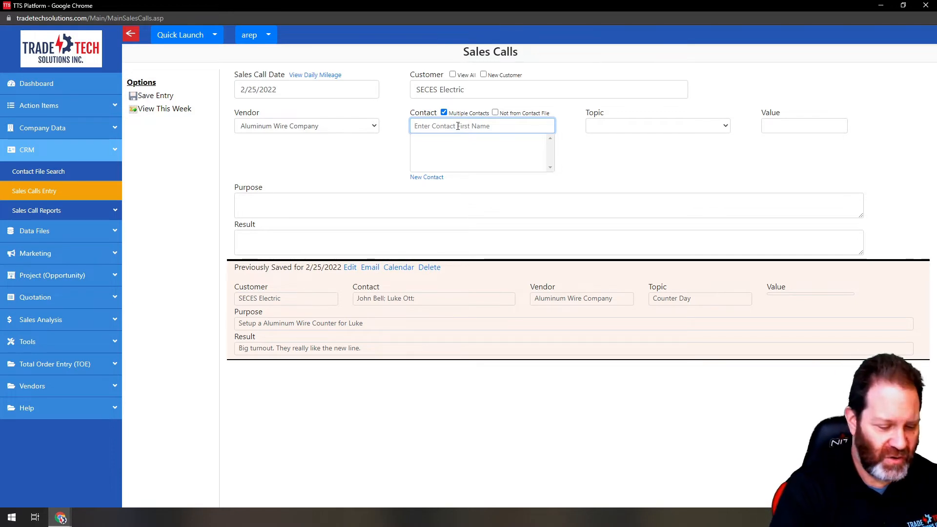
pyautogui.write('luk')
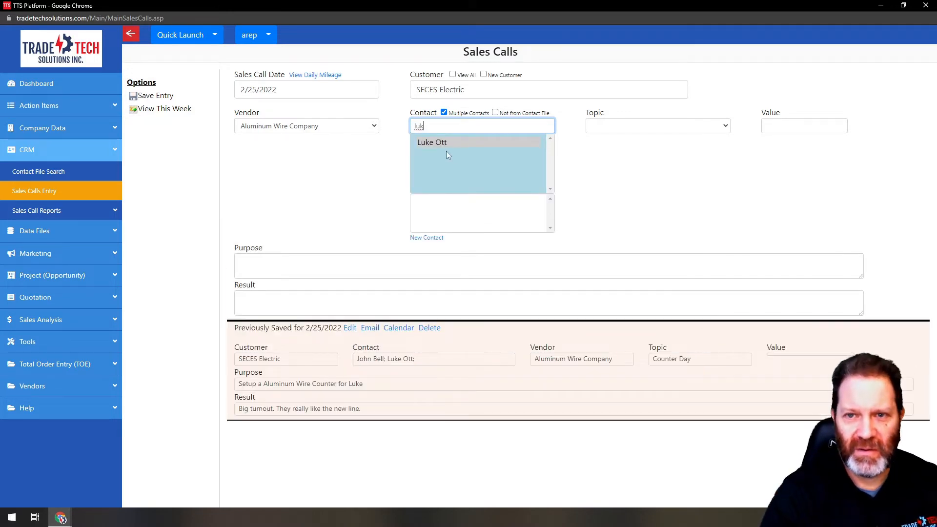
pyautogui.click(447, 155)
pyautogui.moveTo(452, 126); pyautogui.dragTo(389, 128)
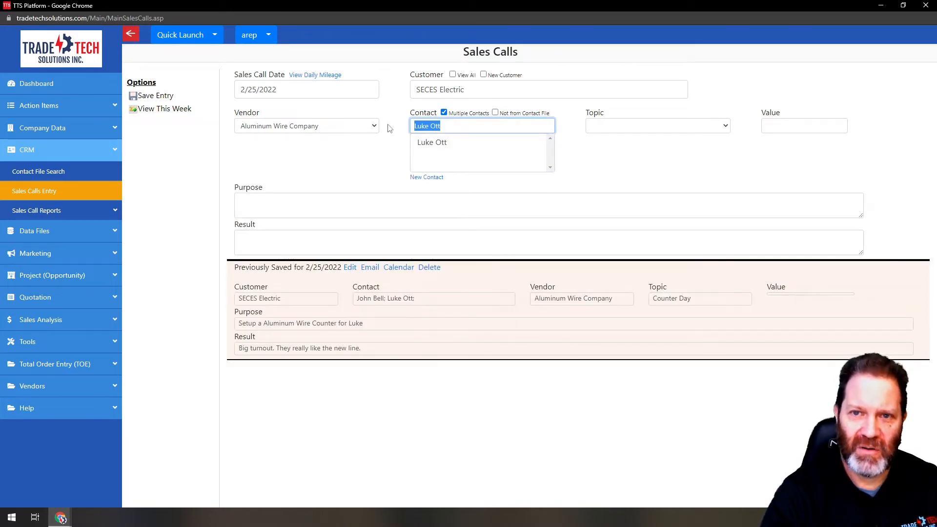
pyautogui.write('john')
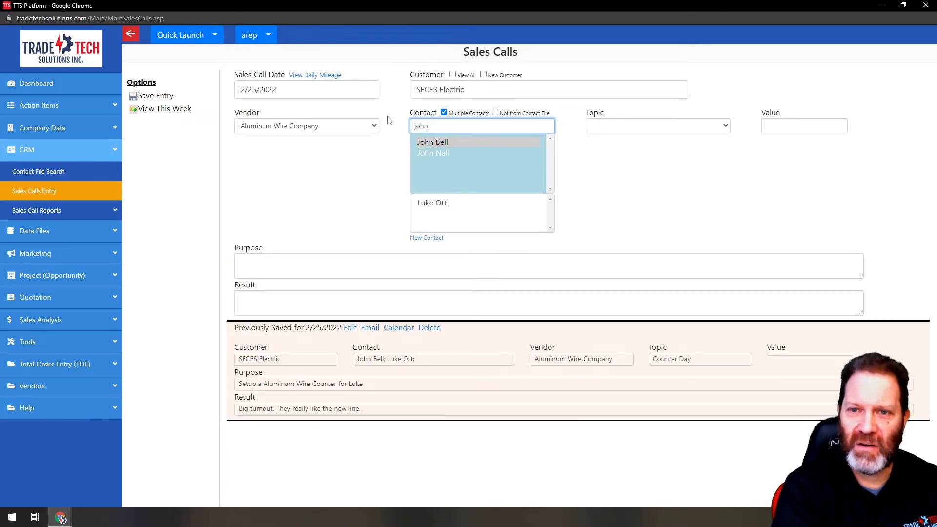
pyautogui.click(439, 153)
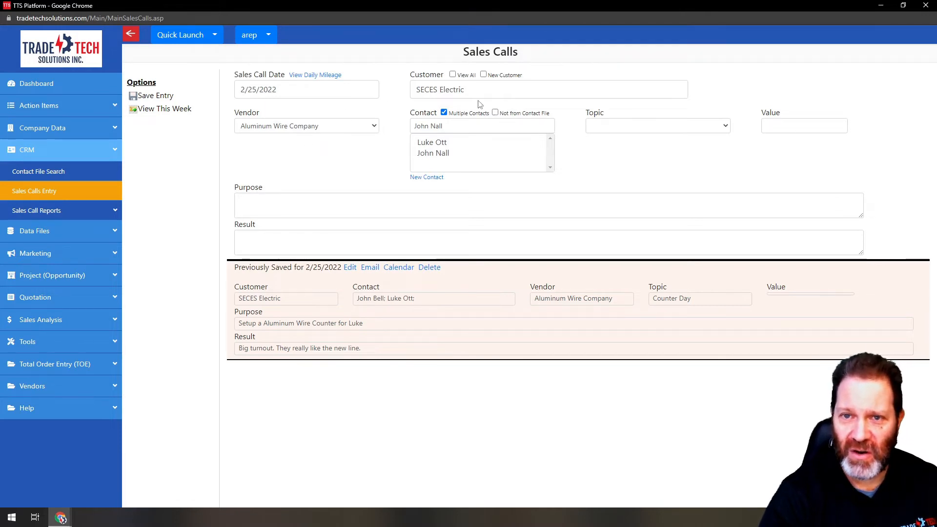
# Set the sales call's topic to copper promo and leave its value empty.
pyautogui.click(728, 125)
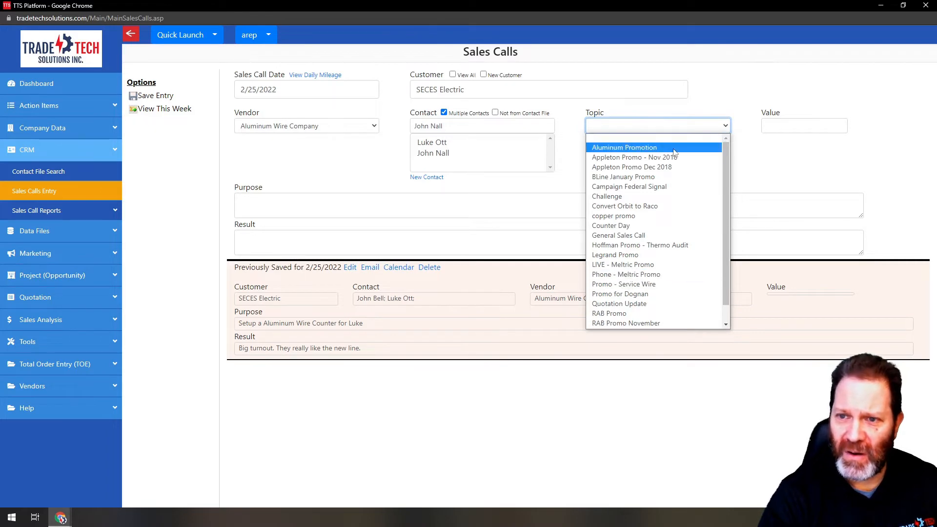
pyautogui.click(616, 218)
pyautogui.click(767, 126)
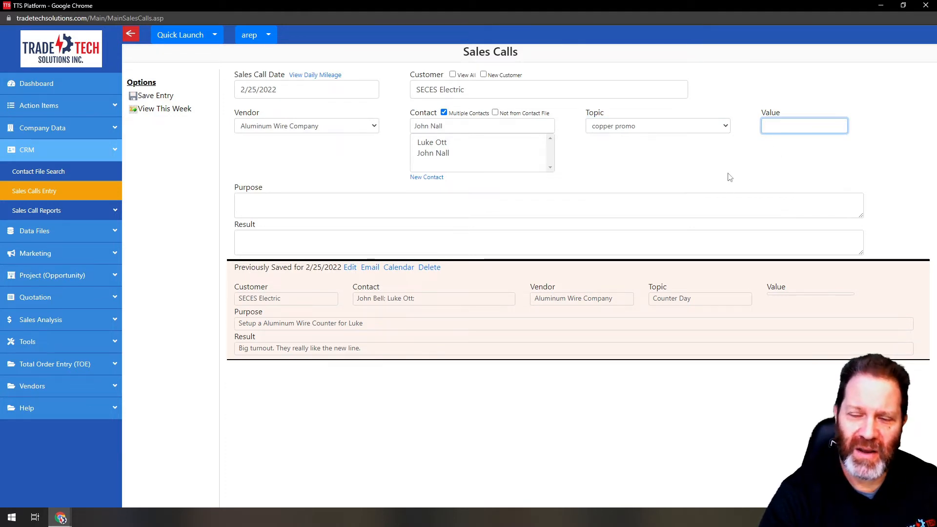
# Fill in the purpose as "Introduce new product" and the result as "Made purchse".
pyautogui.click(248, 203)
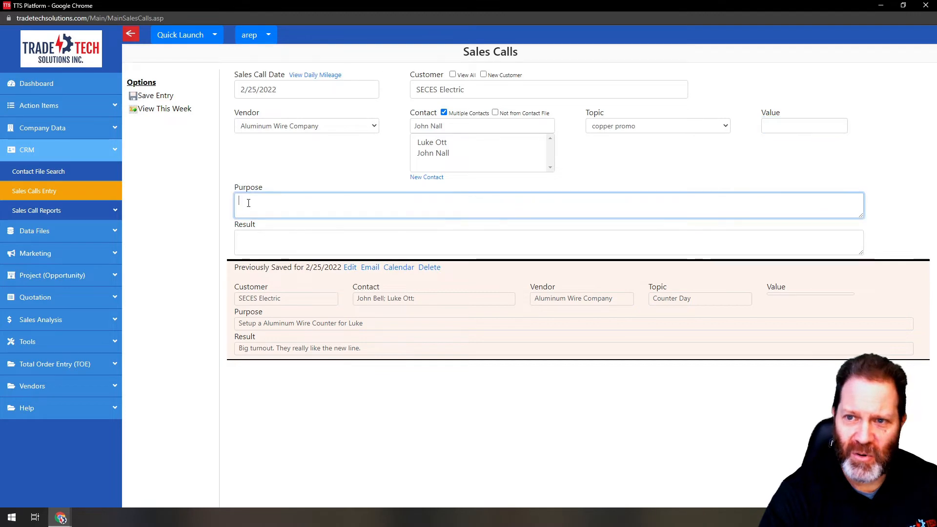
pyautogui.write('In')
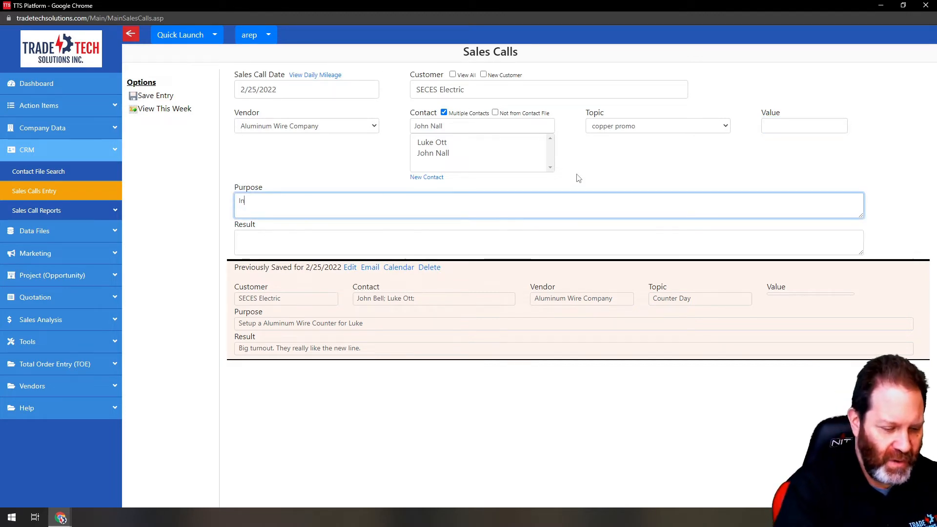
pyautogui.write('troduce new')
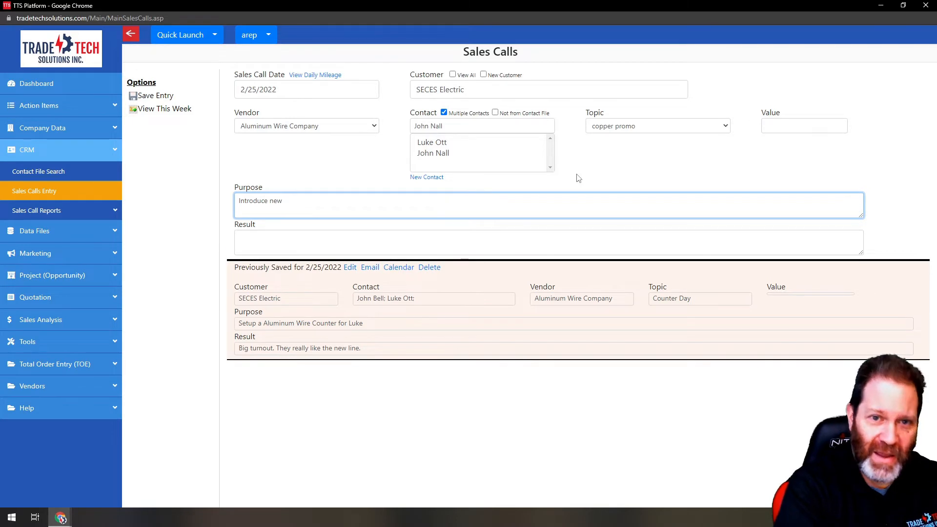
pyautogui.write(' produ')
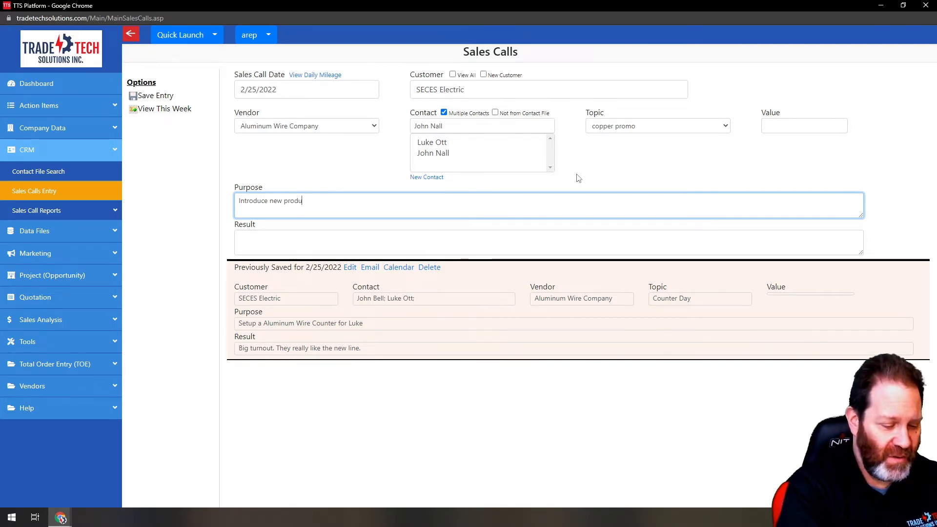
pyautogui.write('ct')
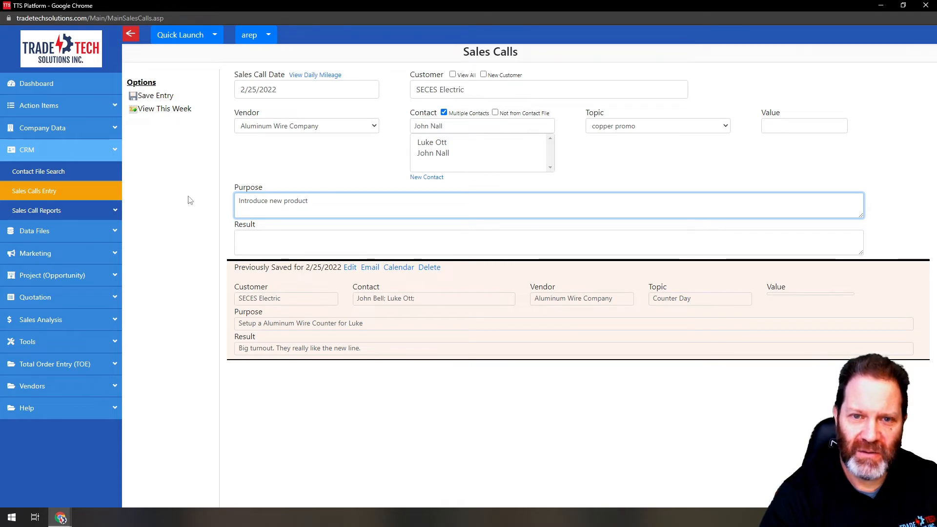
pyautogui.click(248, 239)
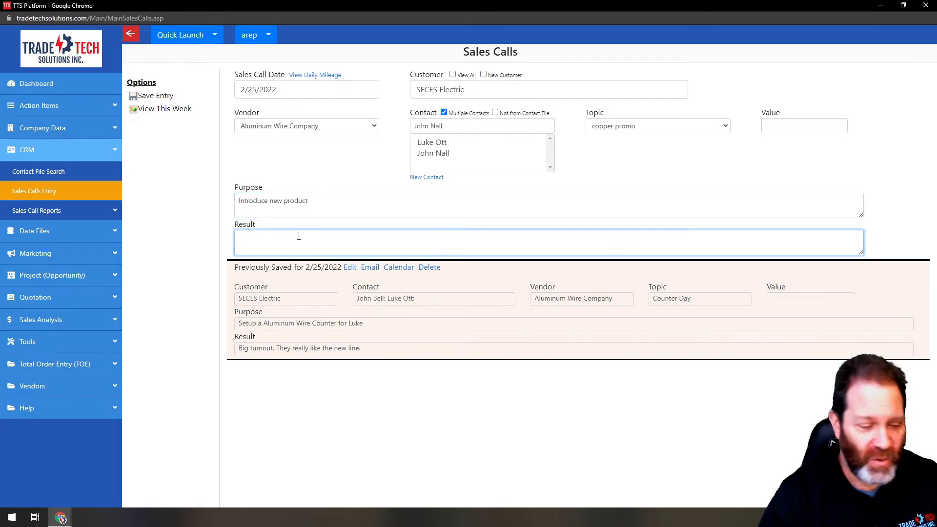
pyautogui.write('M')
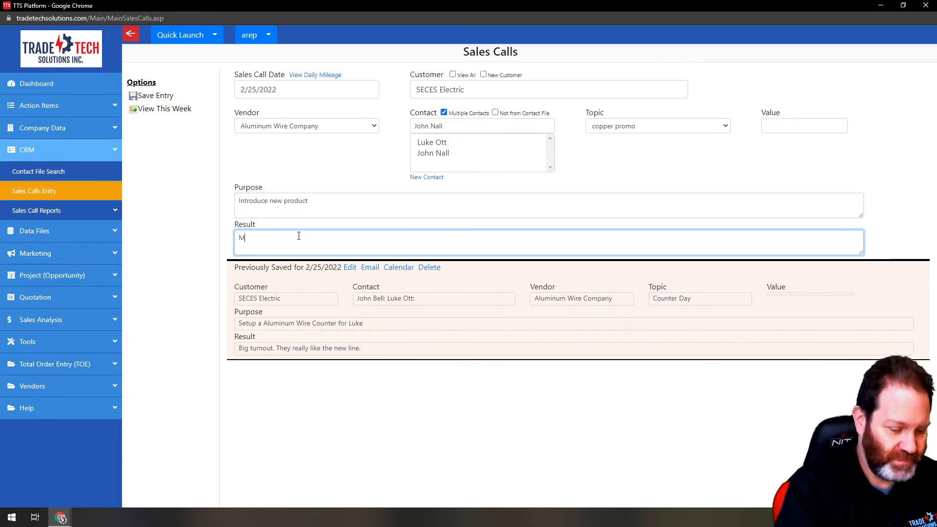
pyautogui.write('ade purchse')
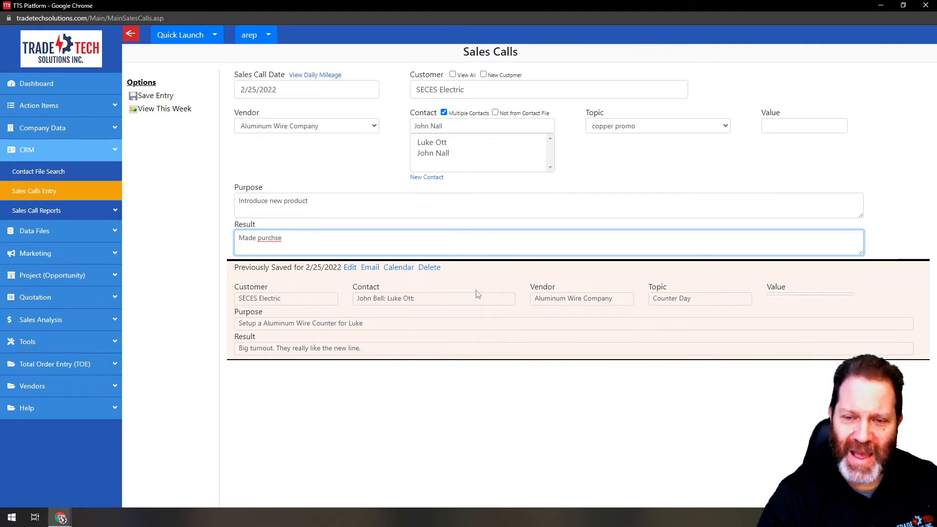
# Set the daily mileage for the sales call date to 50, save it, and close the mileage dialog.
pyautogui.click(312, 77)
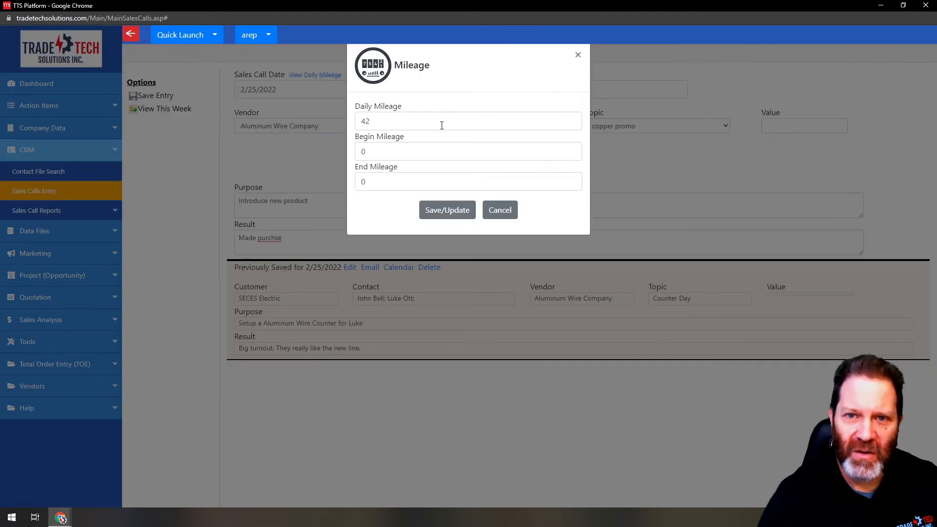
pyautogui.click(401, 121)
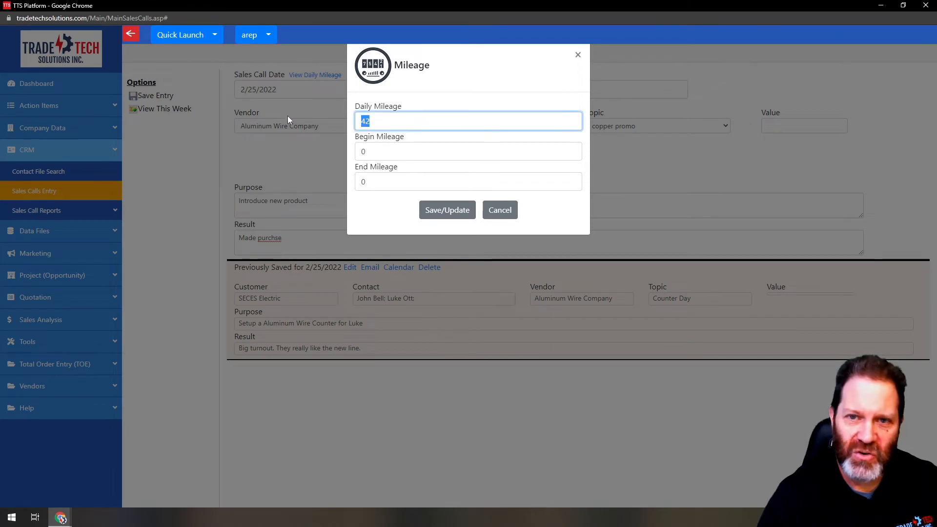
pyautogui.write('50')
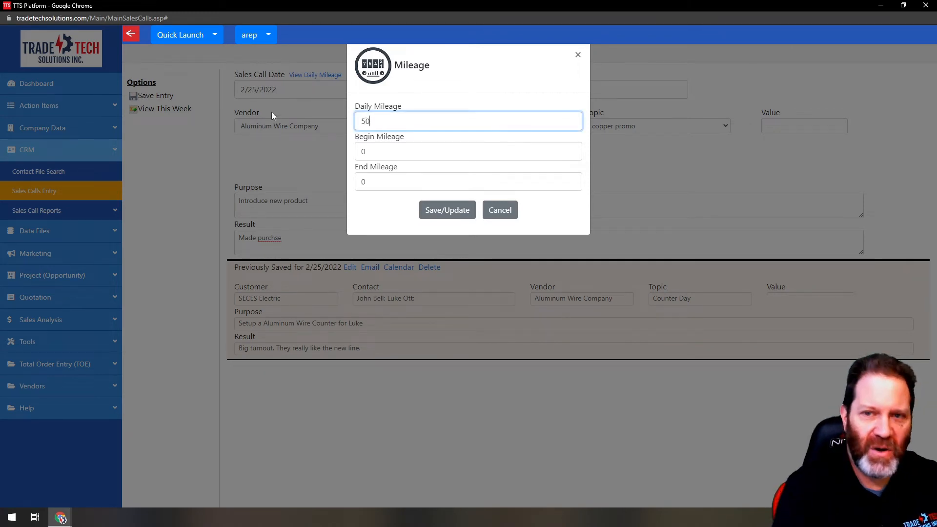
pyautogui.click(446, 211)
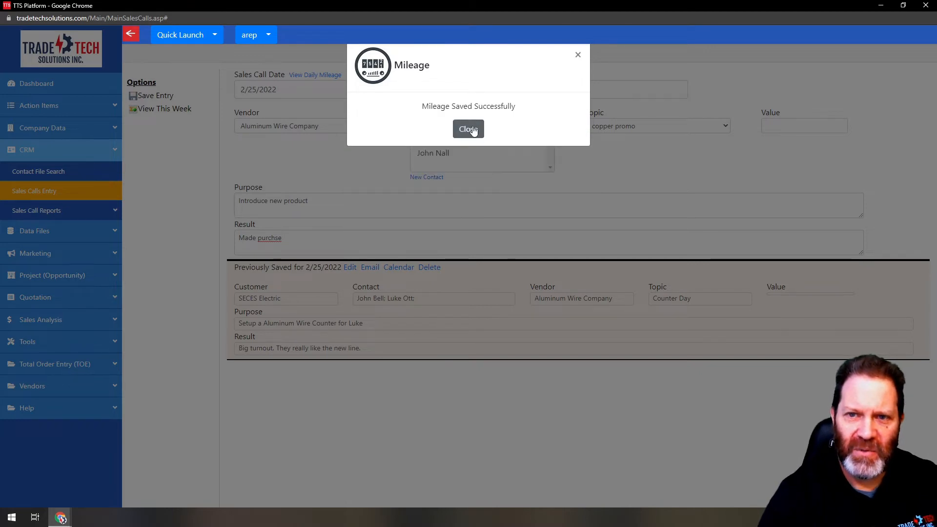
pyautogui.click(473, 129)
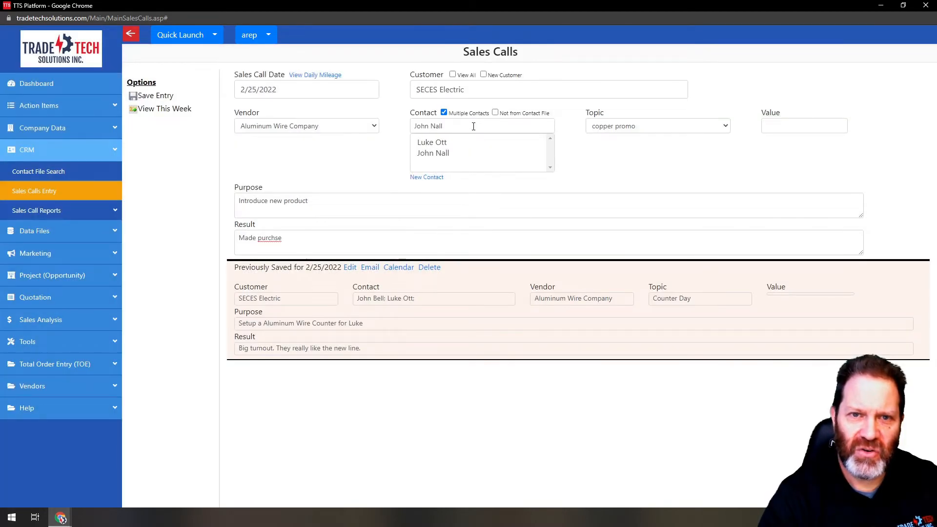
# Save the new sales call entry and discard the edit opened on the saved Counter Day entry.
pyautogui.click(151, 97)
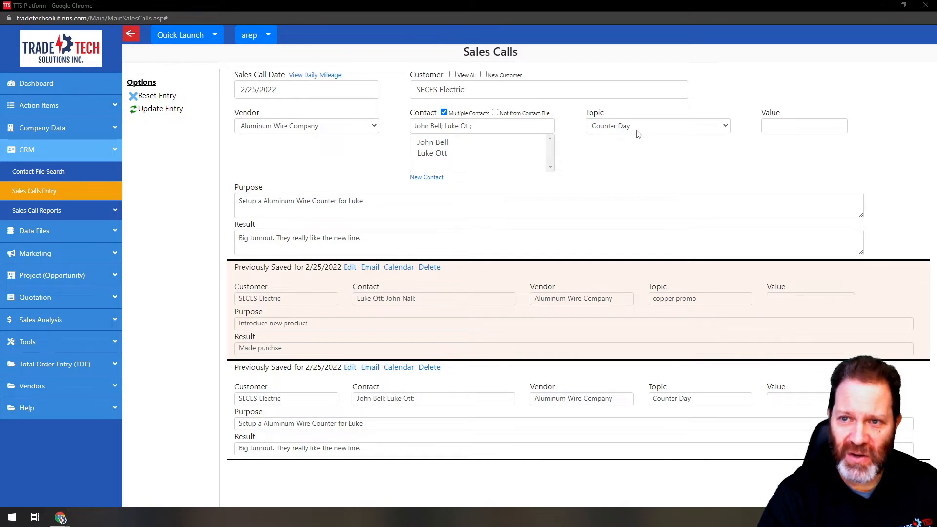
pyautogui.click(157, 96)
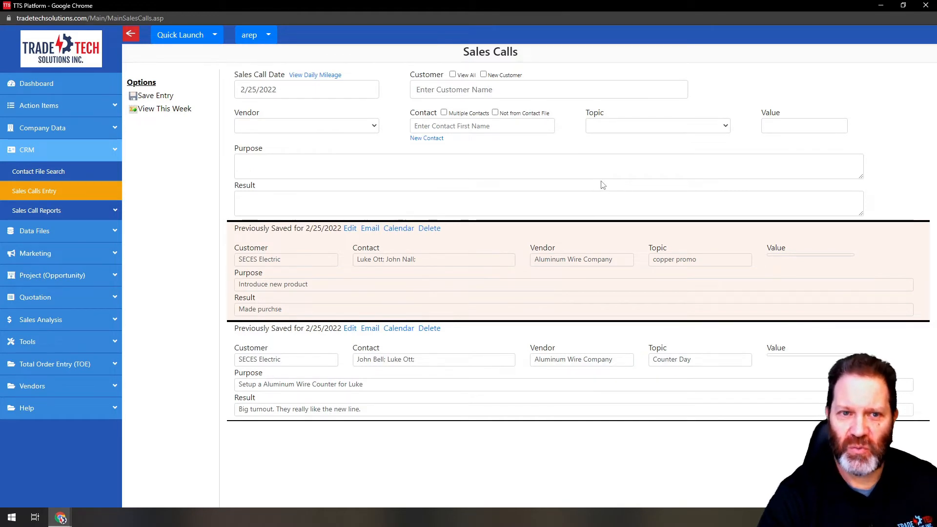
# Generate an email from the saved copper promo entry, review its drafted text in Outlook, and close the message without saving.
pyautogui.click(369, 229)
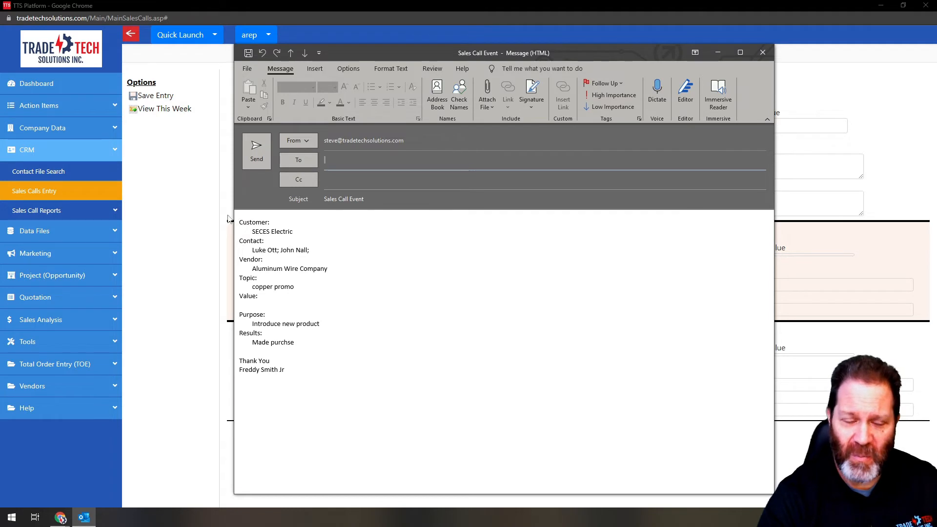
pyautogui.moveTo(240, 221); pyautogui.dragTo(373, 377)
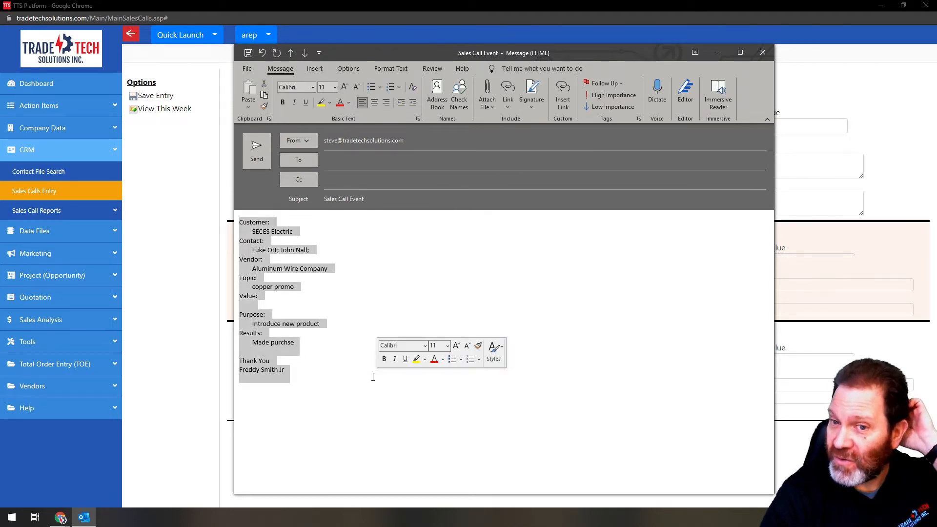
pyautogui.click(342, 161)
pyautogui.click(287, 369)
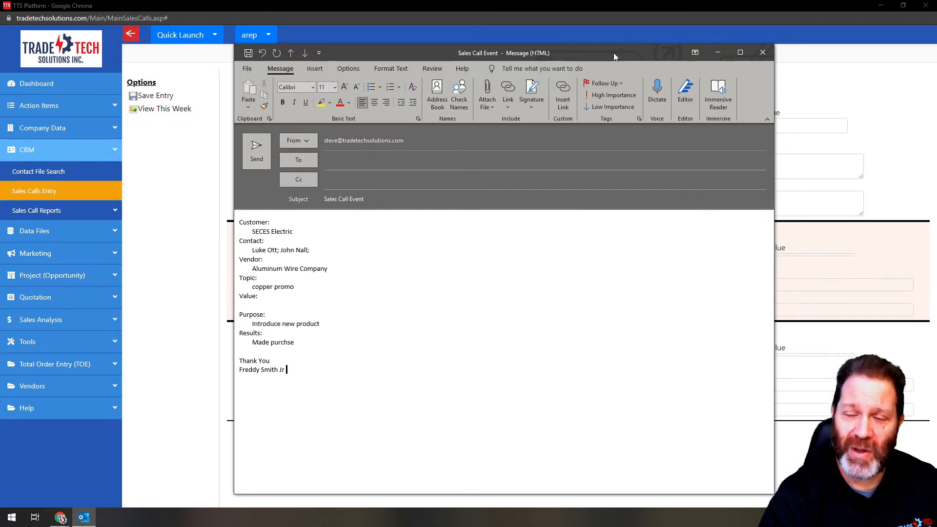
pyautogui.click(763, 53)
pyautogui.click(474, 289)
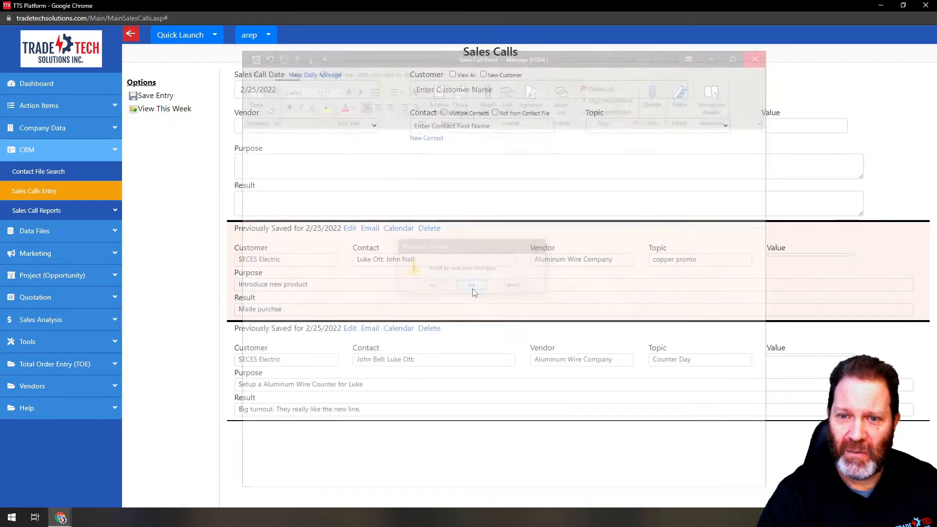
# Export the copper promo entry's calendar follow-up as download.ics, open it in Outlook for review, and close the appointment without saving.
pyautogui.click(399, 229)
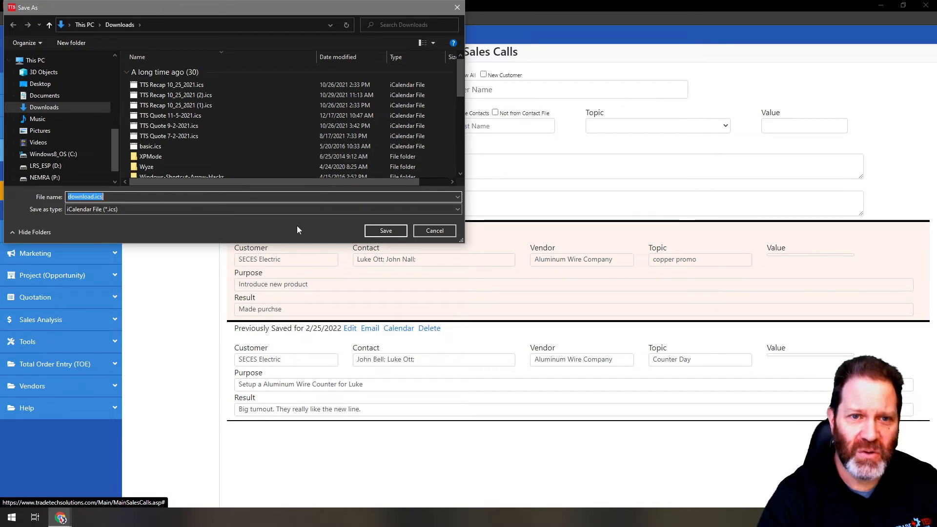
pyautogui.click(387, 231)
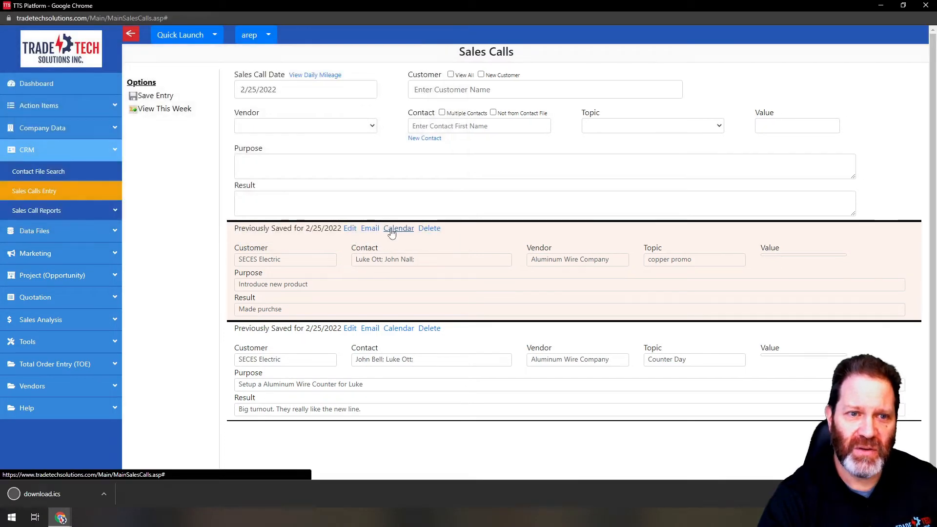
pyautogui.click(47, 495)
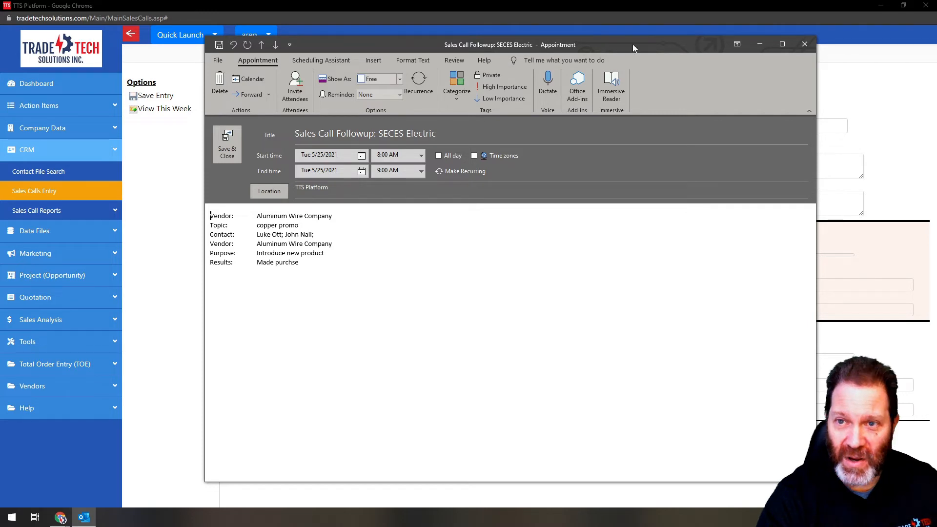
pyautogui.moveTo(633, 44); pyautogui.dragTo(609, 54)
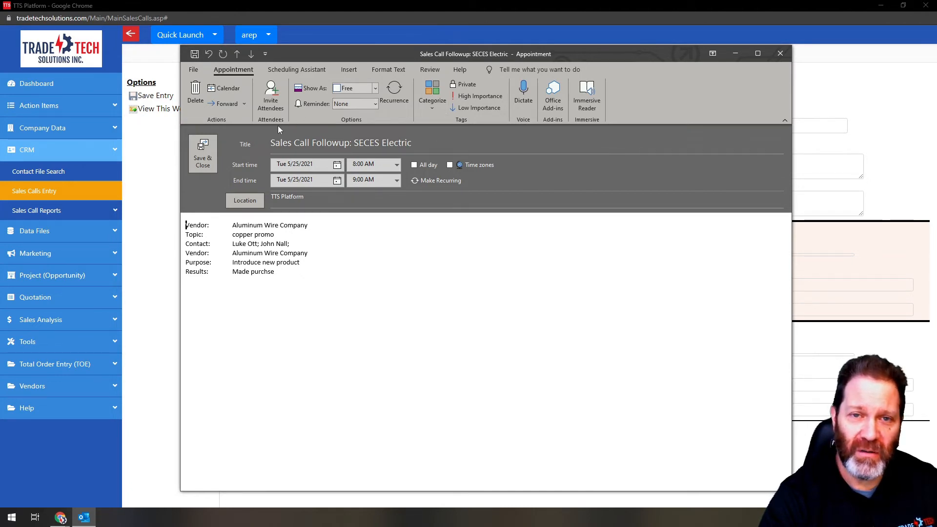
pyautogui.click(781, 53)
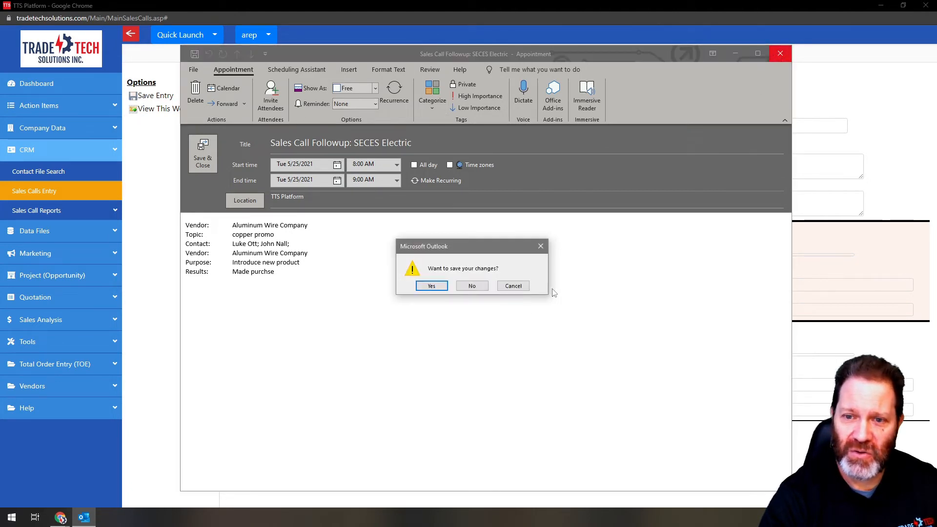
pyautogui.click(472, 287)
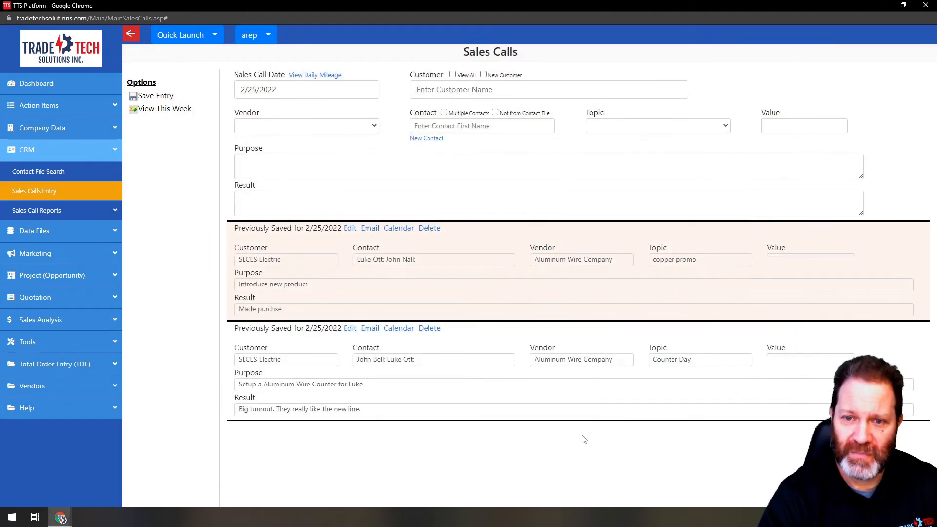
# Request deletion of the saved copper promo entry and decline the confirmation.
pyautogui.click(431, 230)
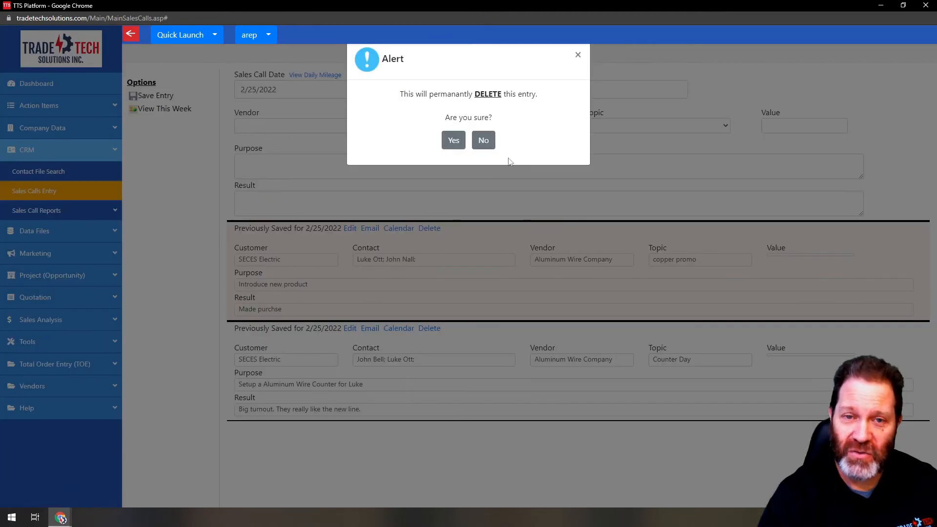
pyautogui.click(494, 142)
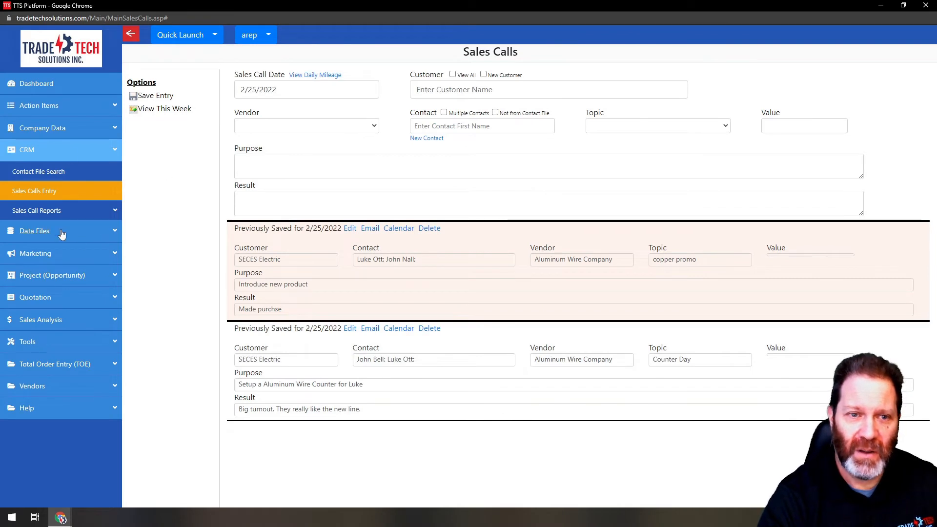
# Open the Sales Calls Detail Report selection and set the start of its date range to 02/20/2022.
pyautogui.click(117, 212)
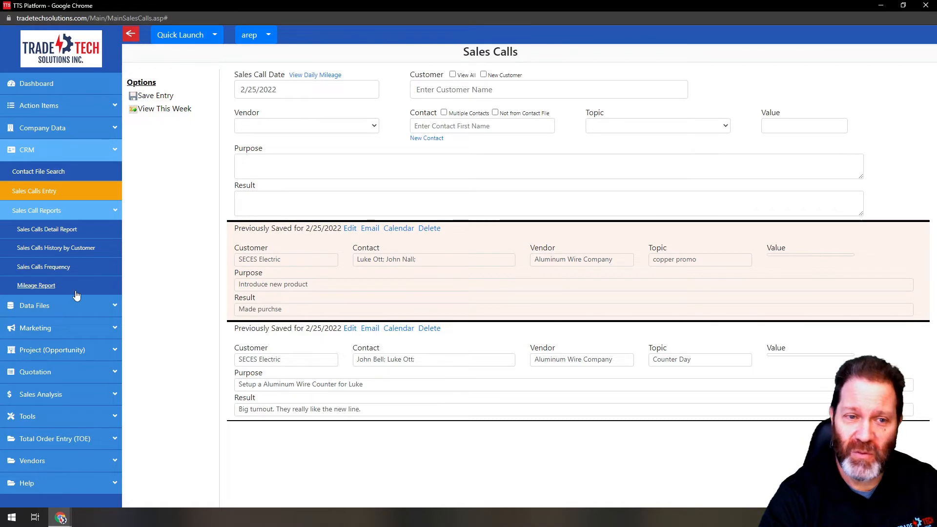
pyautogui.click(54, 235)
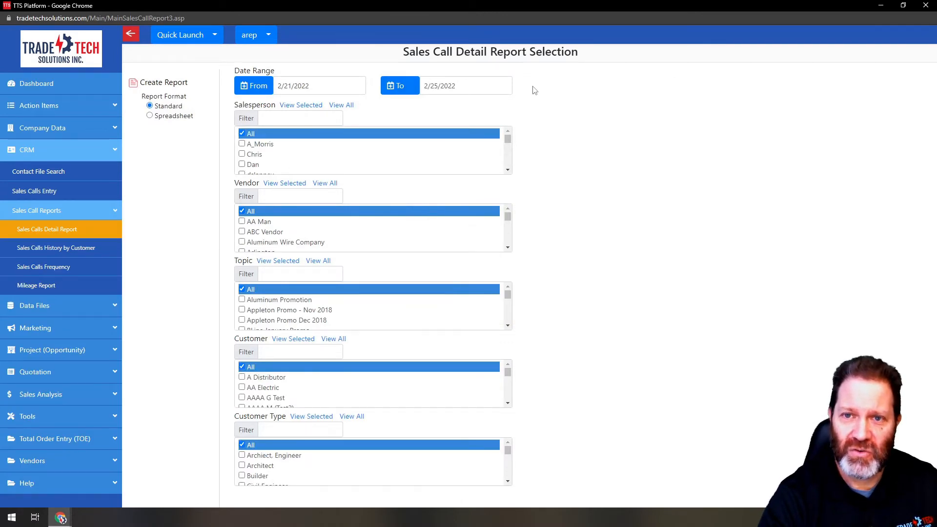
pyautogui.click(319, 88)
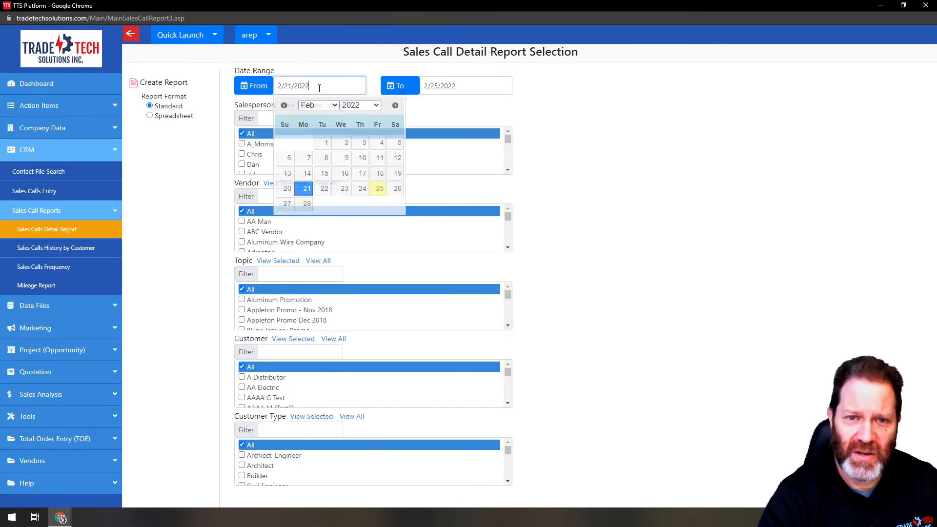
pyautogui.click(286, 194)
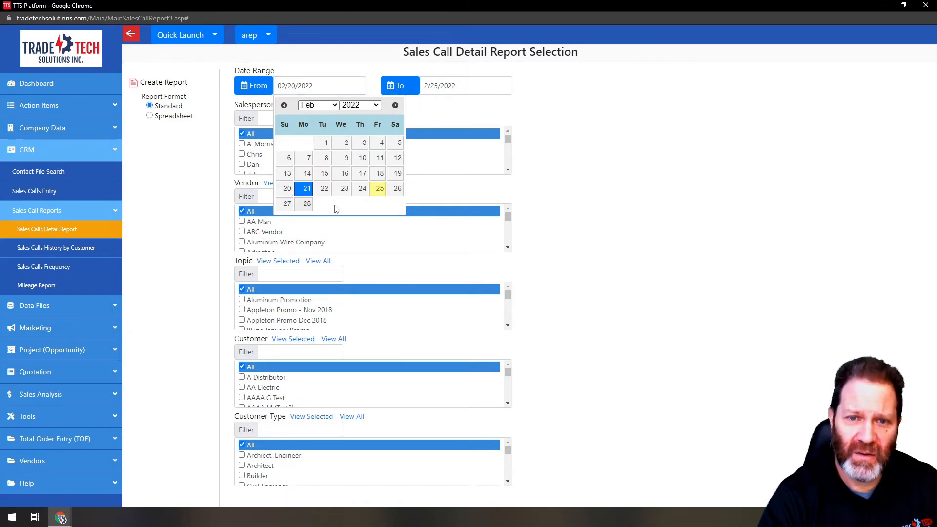
pyautogui.click(584, 176)
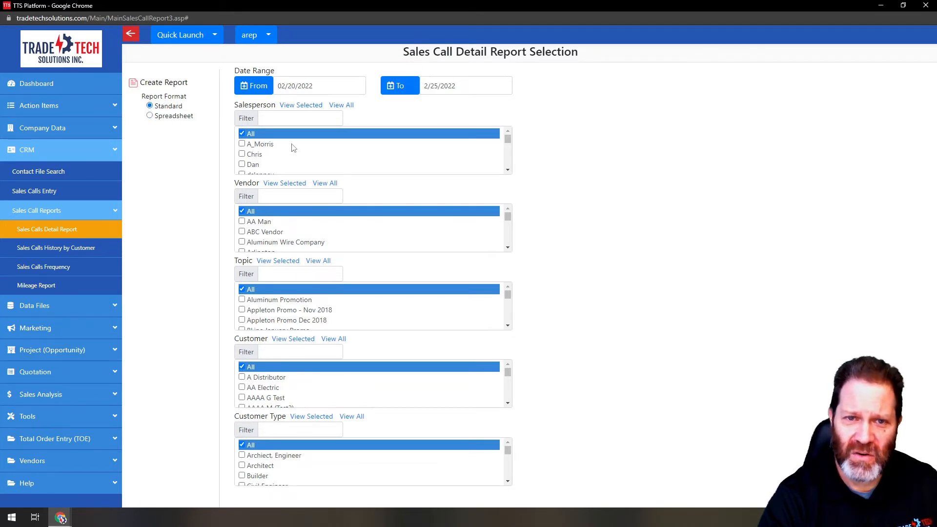
# Filter the Salesperson list by a partial first name and select the second matching salesperson.
pyautogui.click(292, 120)
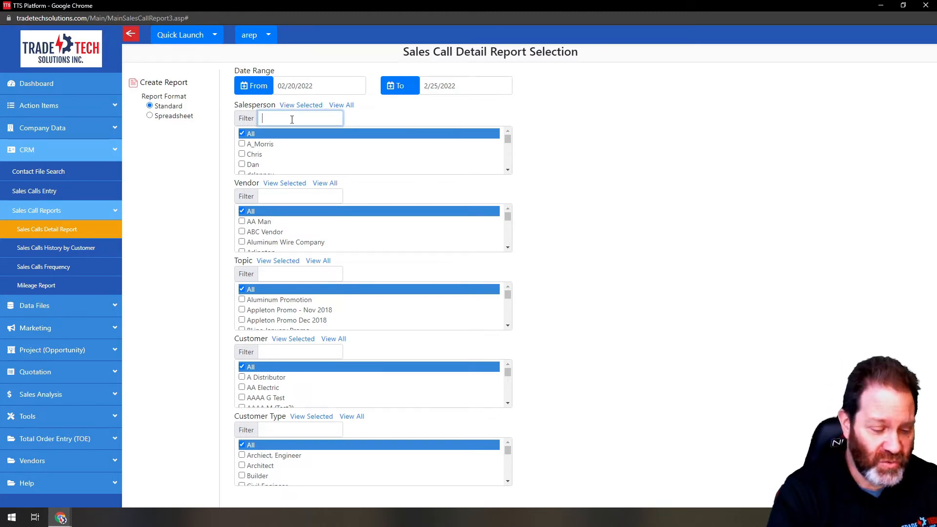
pyautogui.write('mathew')
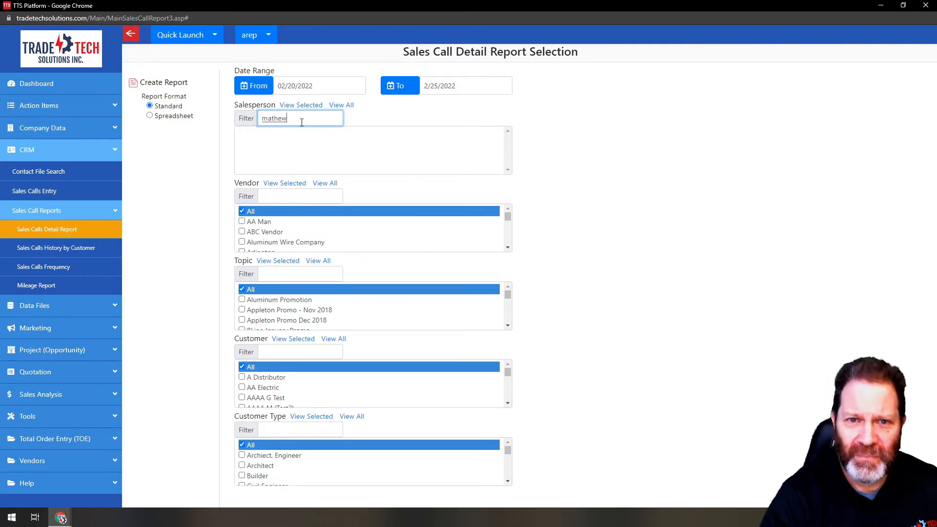
pyautogui.press('BackSpace')
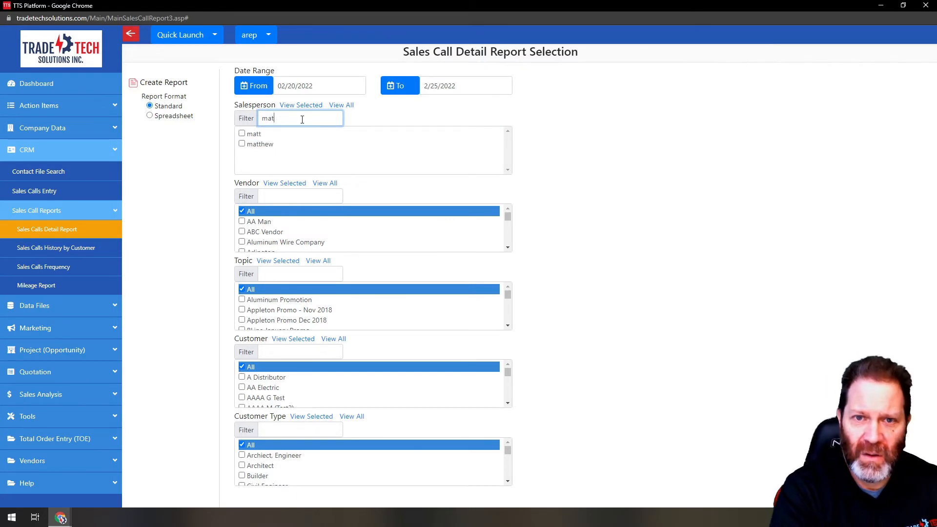
pyautogui.click(242, 145)
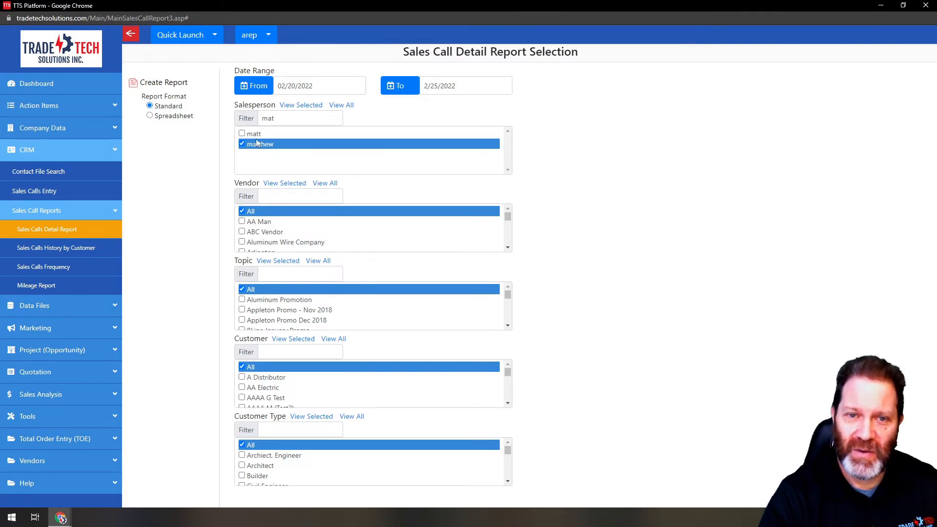
# Toggle the filtered salesperson off and back on, and clear the Salesperson filter to list everyone again.
pyautogui.click(341, 108)
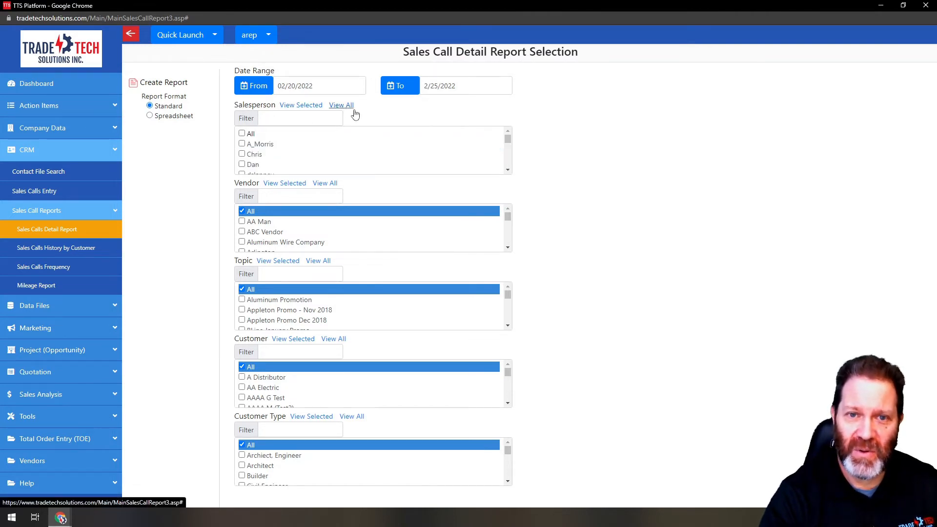
pyautogui.click(285, 118)
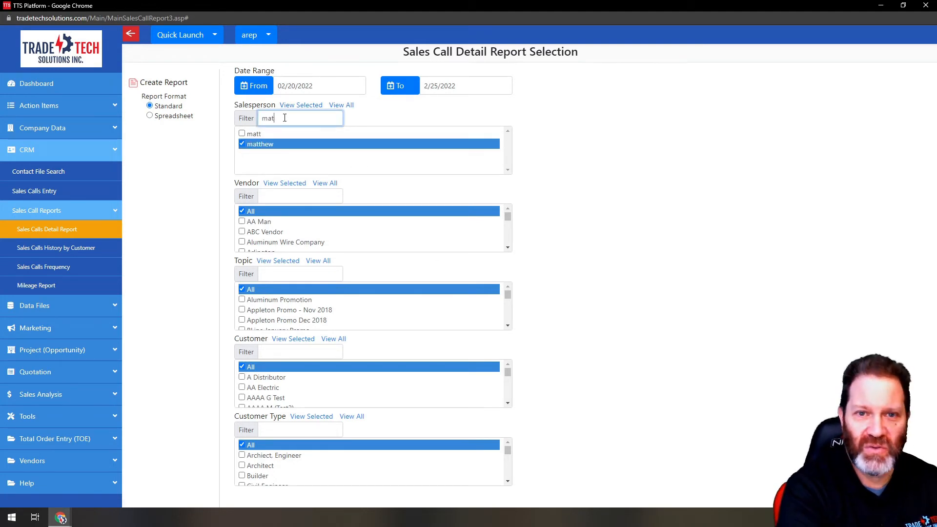
pyautogui.click(242, 144)
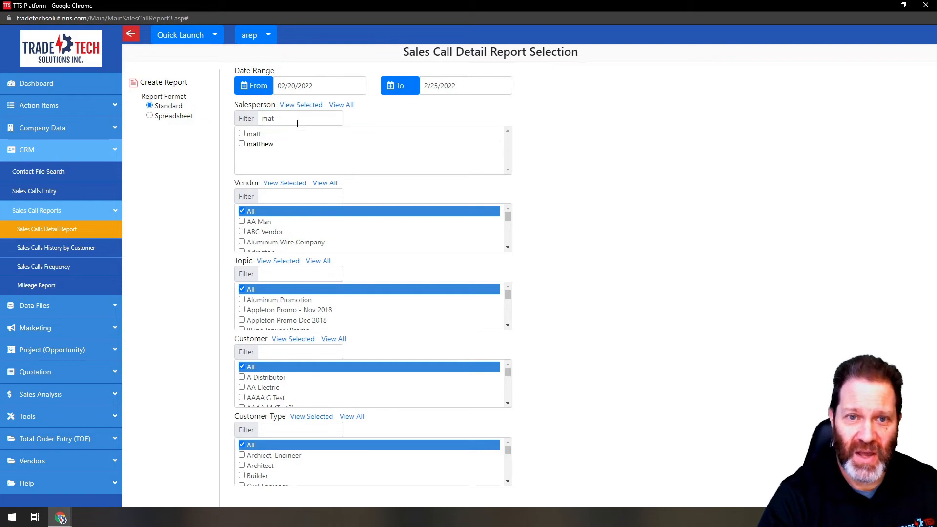
pyautogui.click(242, 144)
pyautogui.doubleClick(326, 117)
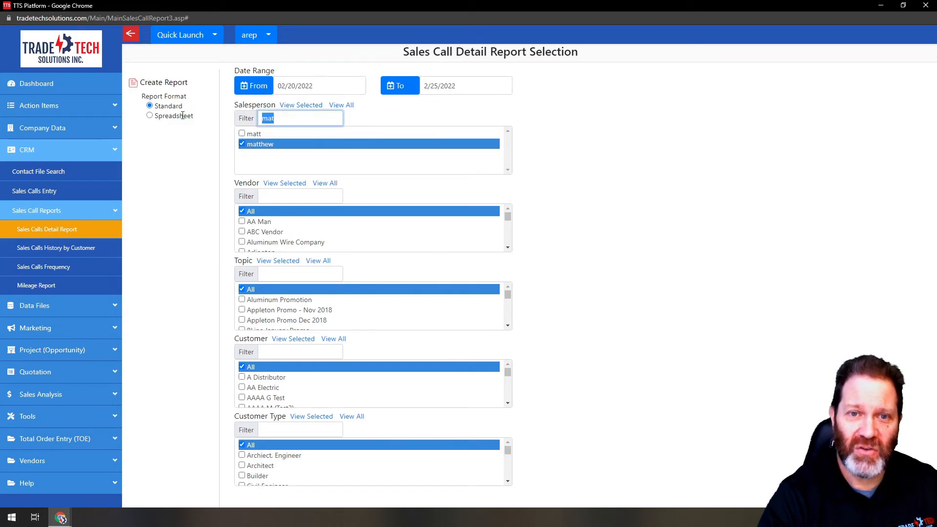
pyautogui.press('BackSpace')
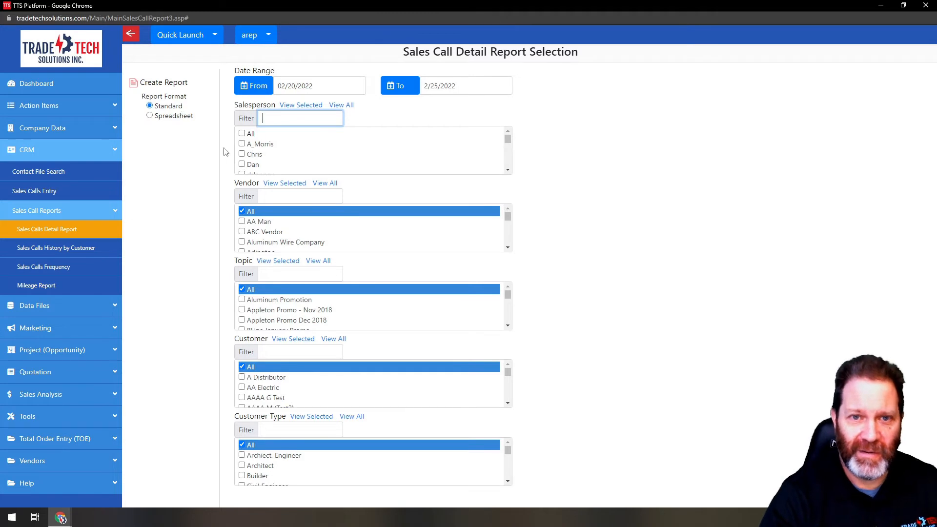
# Add another salesperson to the selection, list only the selected salespeople, and deselect the added one.
pyautogui.click(242, 155)
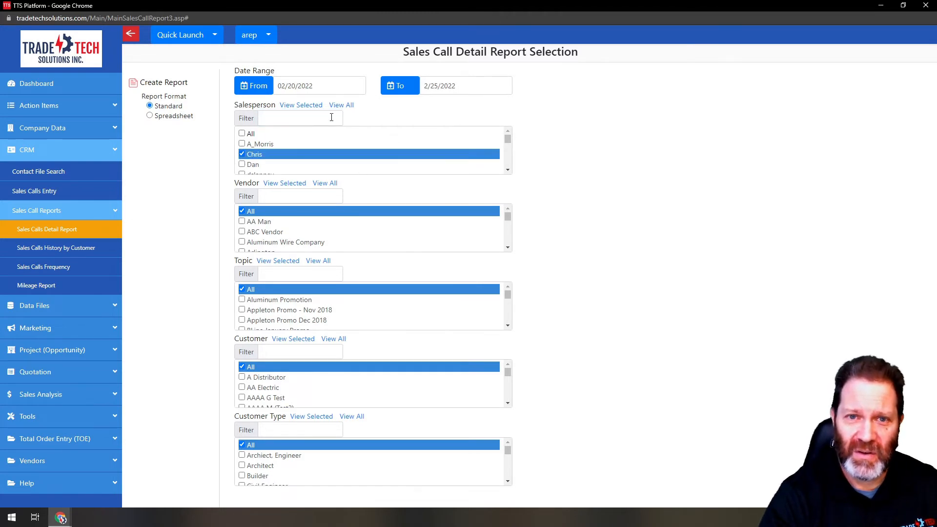
pyautogui.click(306, 105)
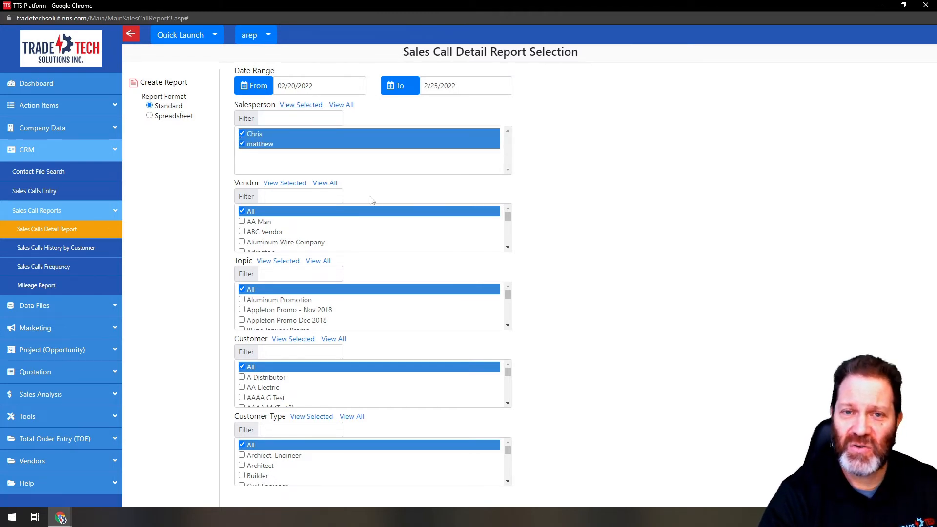
pyautogui.click(243, 136)
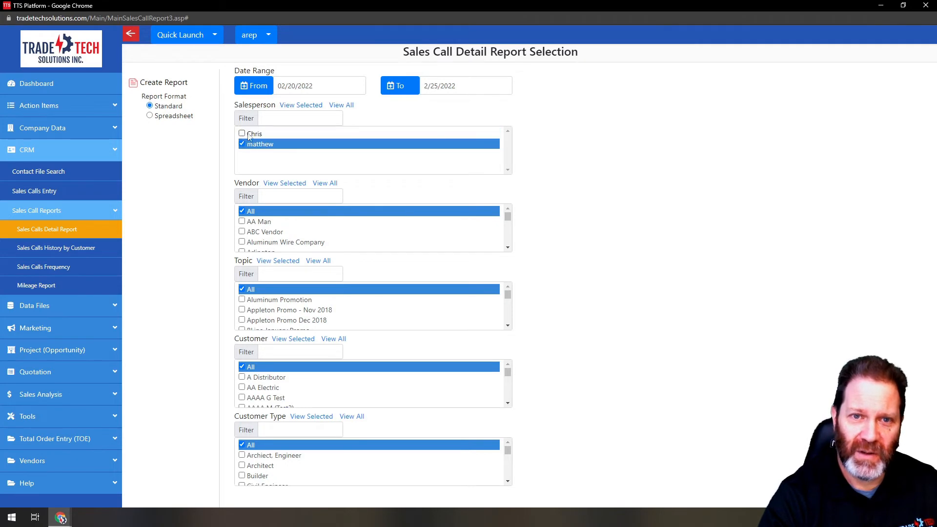
# Create the standard detail report for the single selected salesperson, review its call entries, and return to the report selection.
pyautogui.click(302, 105)
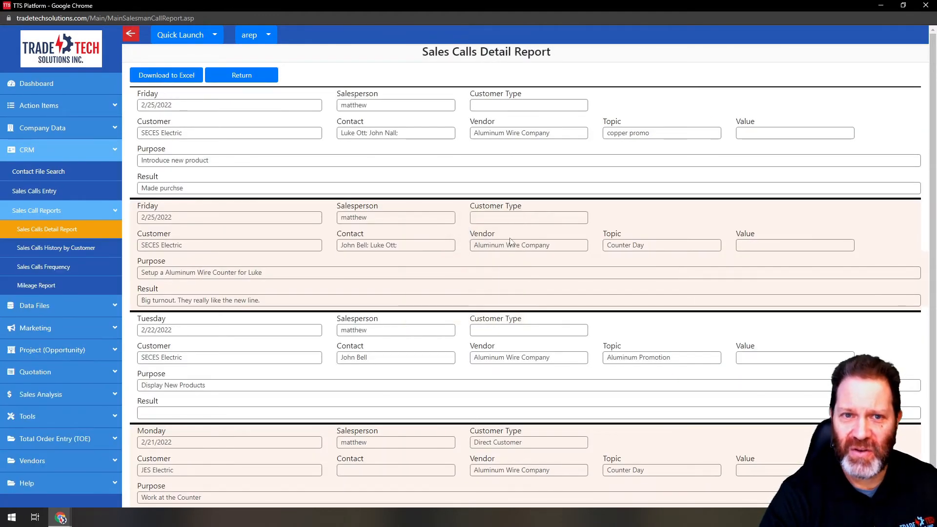
pyautogui.scroll(-1, 473, 234)
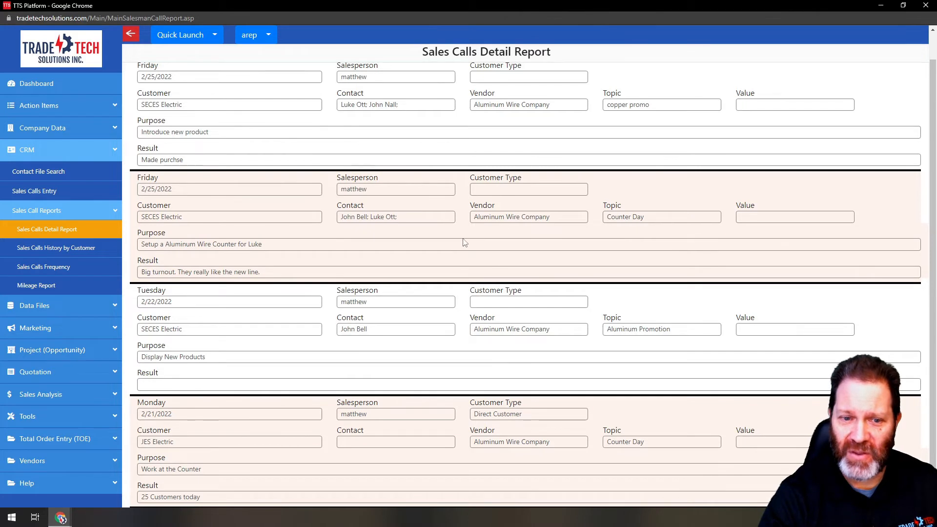
pyautogui.scroll(1, 465, 242)
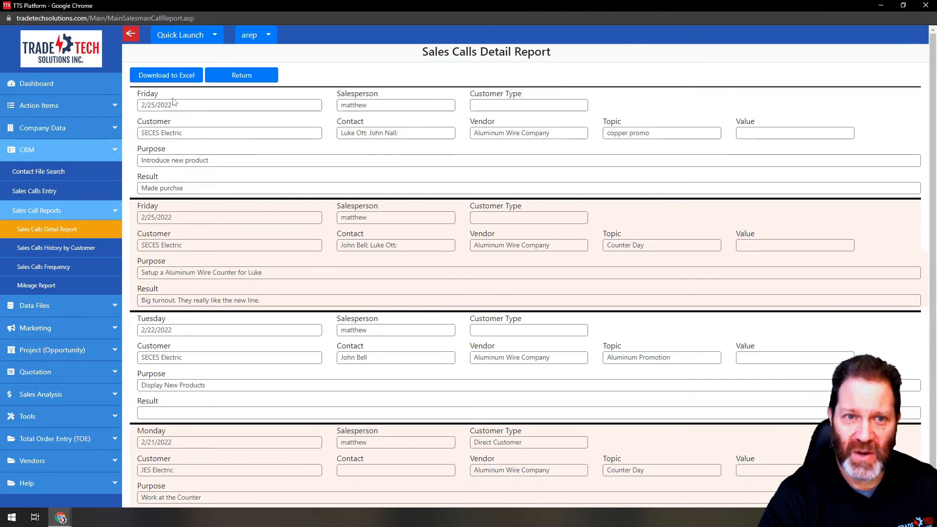
pyautogui.scroll(-1, 266, 298)
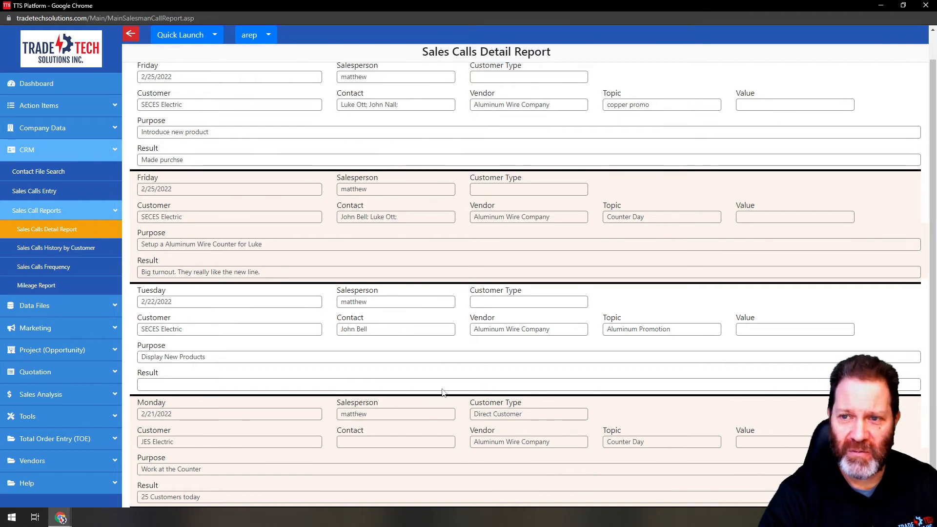
pyautogui.scroll(1, 442, 390)
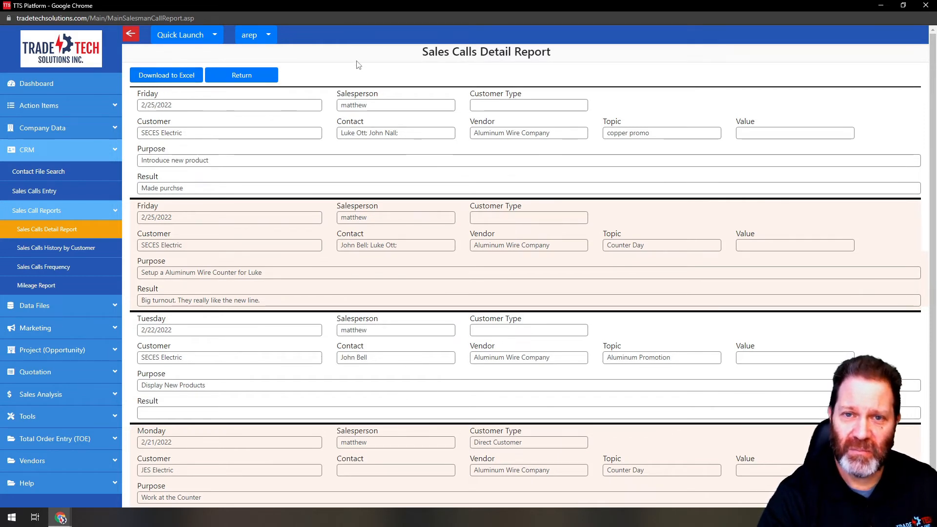
pyautogui.click(247, 77)
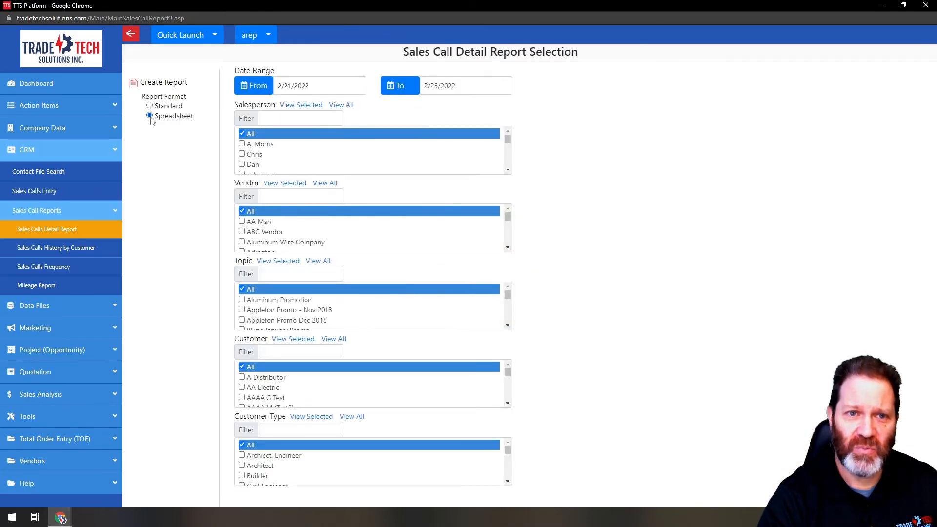
# Create the detail report in Spreadsheet format for the same salesperson, and return to the report selection.
pyautogui.click(284, 118)
pyautogui.write('matt')
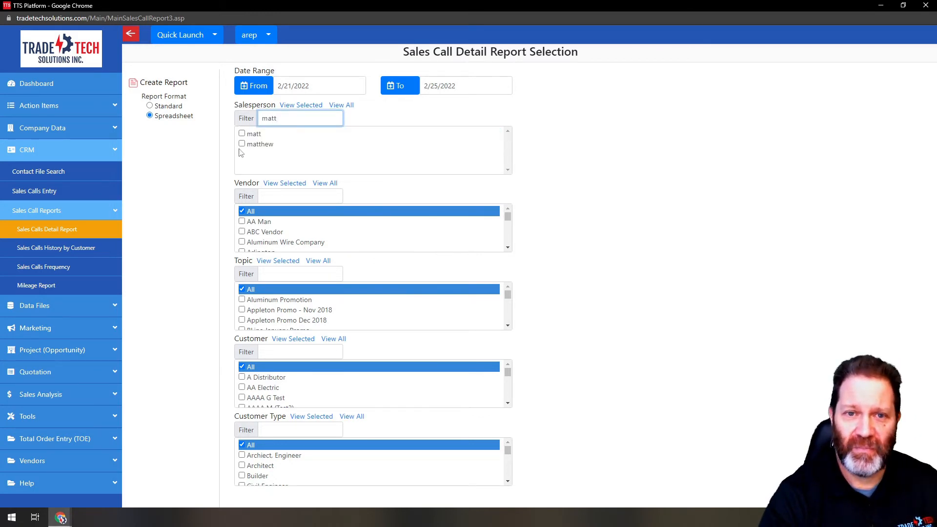
pyautogui.click(242, 144)
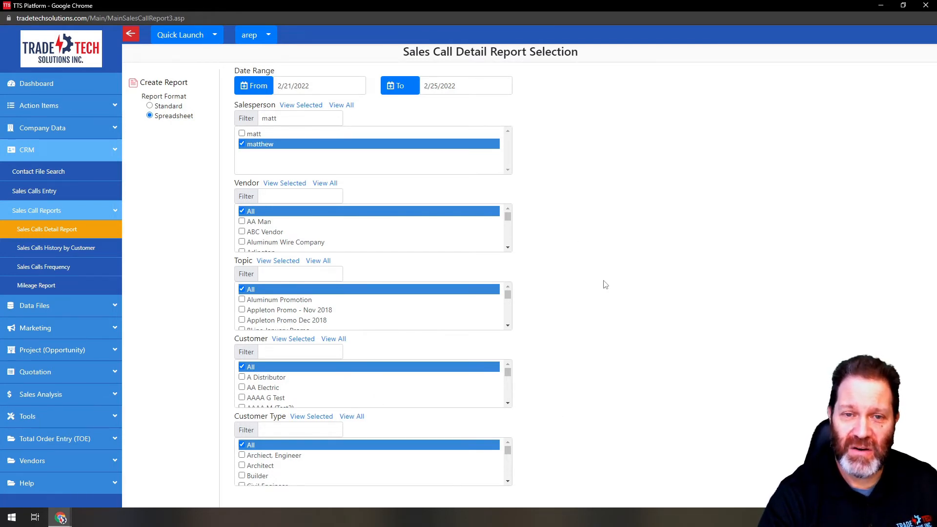
pyautogui.click(169, 84)
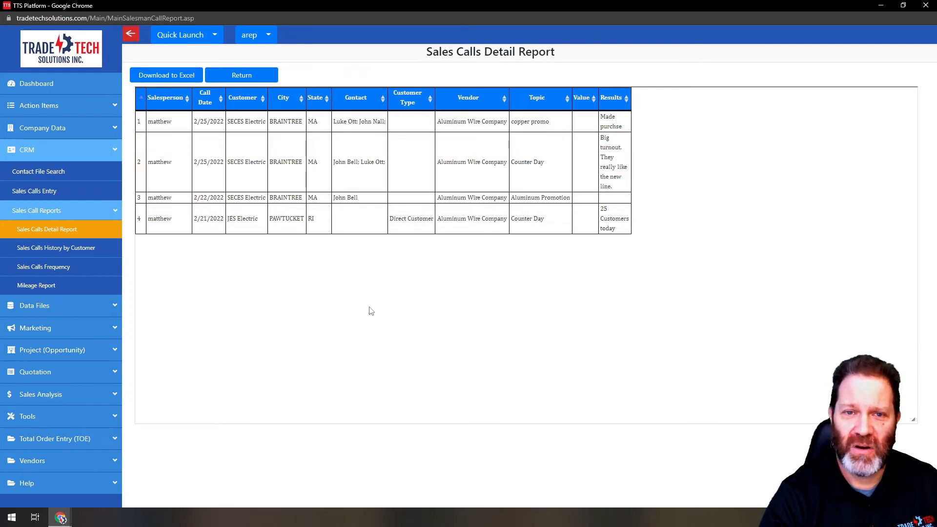
pyautogui.click(241, 77)
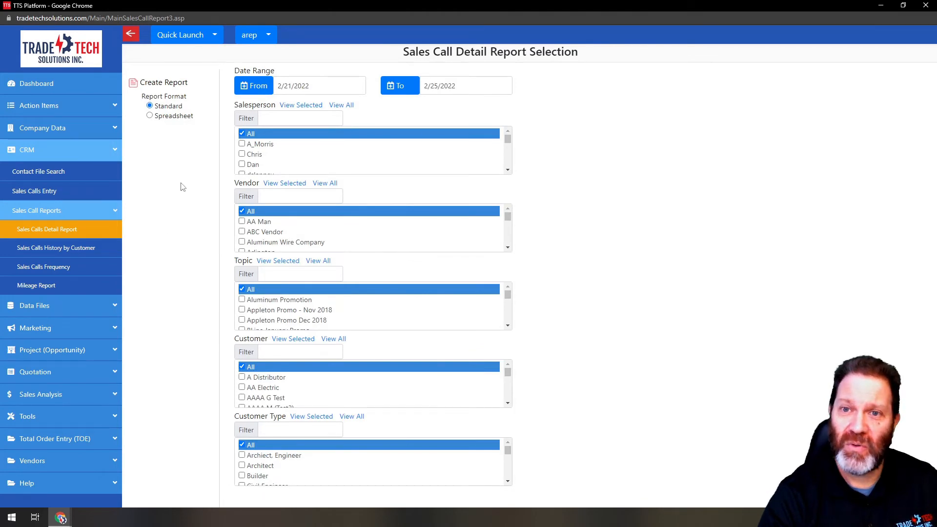
# Create a Sales Calls History by Customer report for SECES Electric.
pyautogui.click(75, 249)
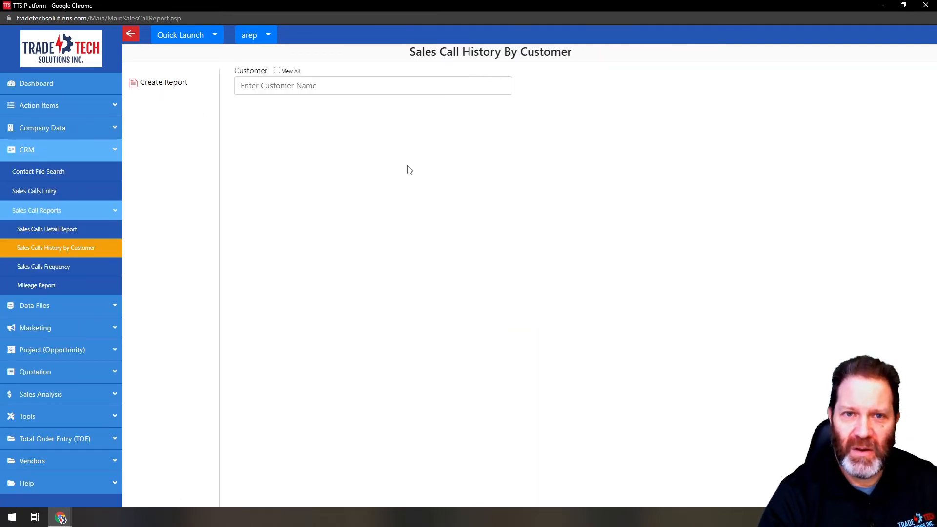
pyautogui.click(276, 85)
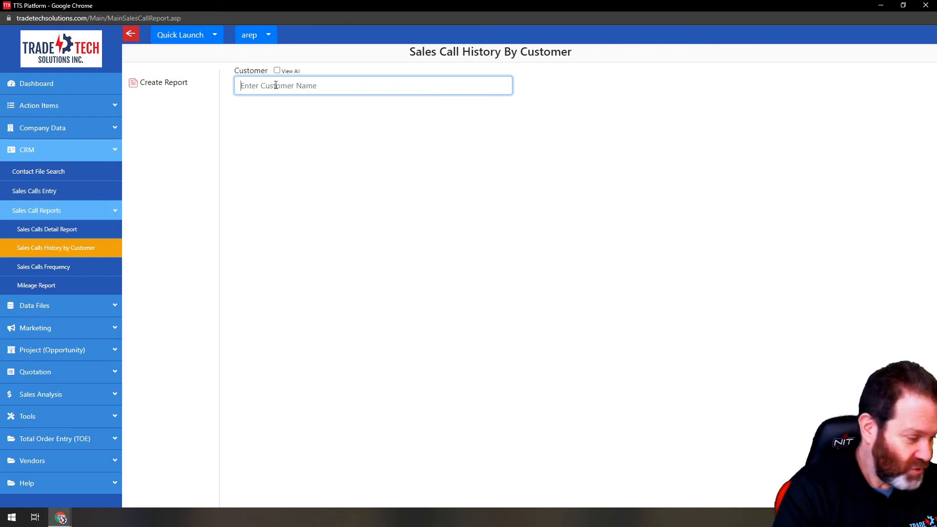
pyautogui.write('sec')
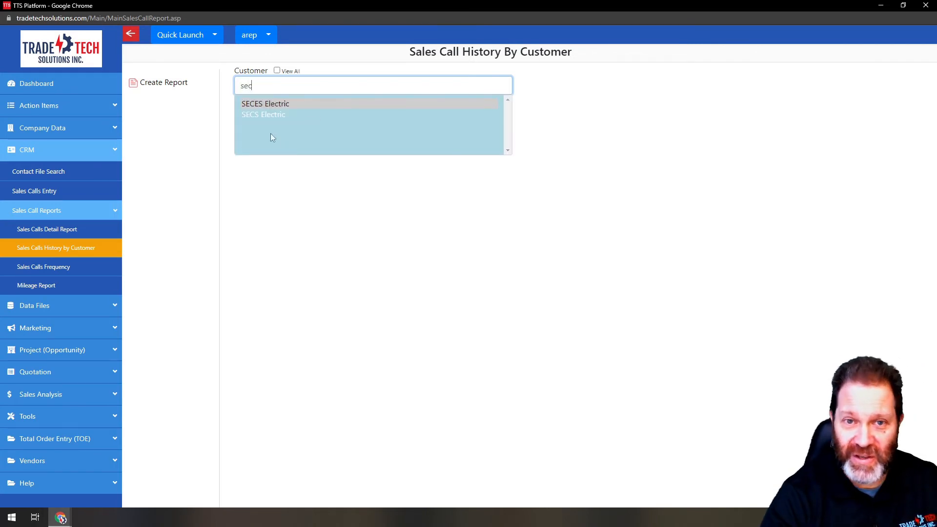
pyautogui.click(271, 104)
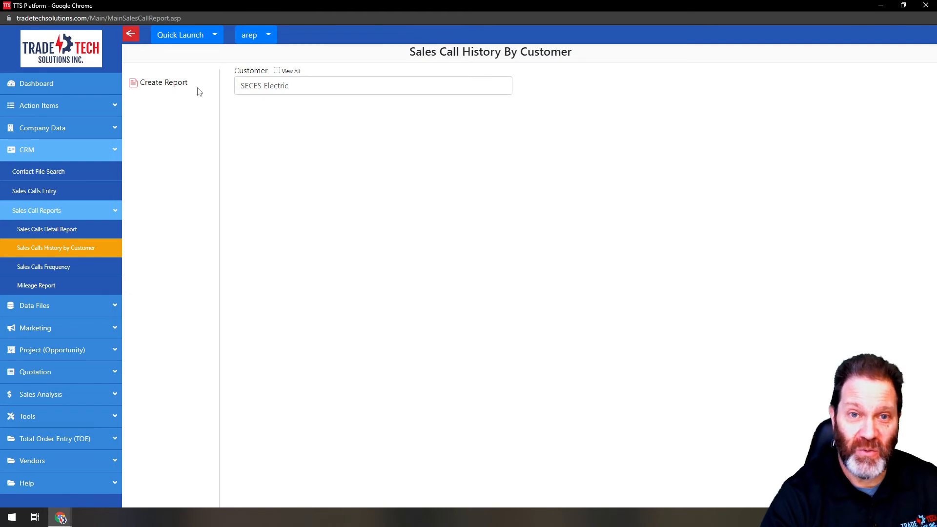
pyautogui.click(159, 87)
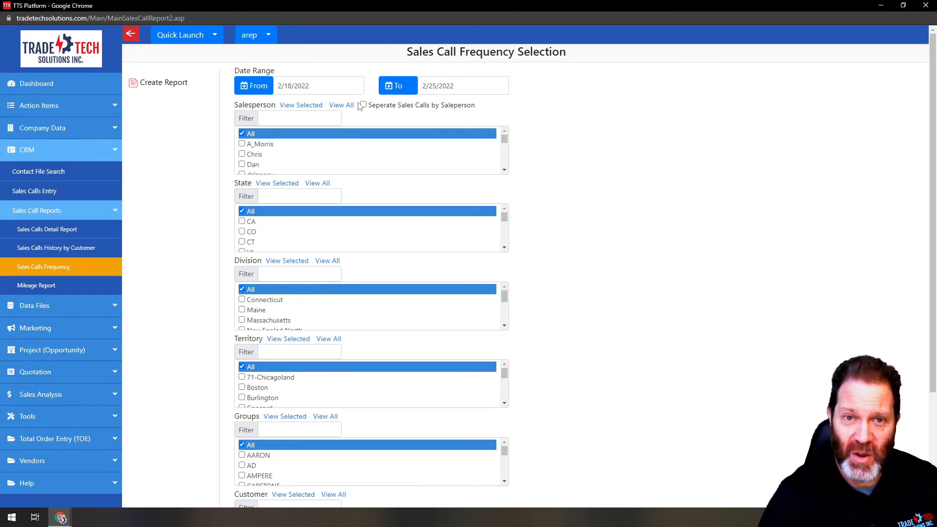
# Create a Sales Calls Frequency report for all salespeople with the date range starting on 01/01/2022.
pyautogui.click(254, 86)
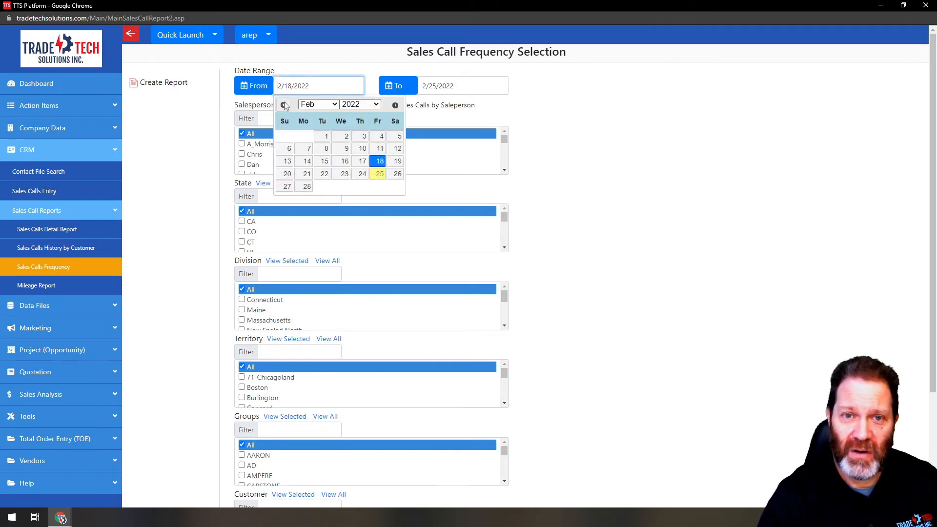
pyautogui.click(284, 105)
pyautogui.click(398, 136)
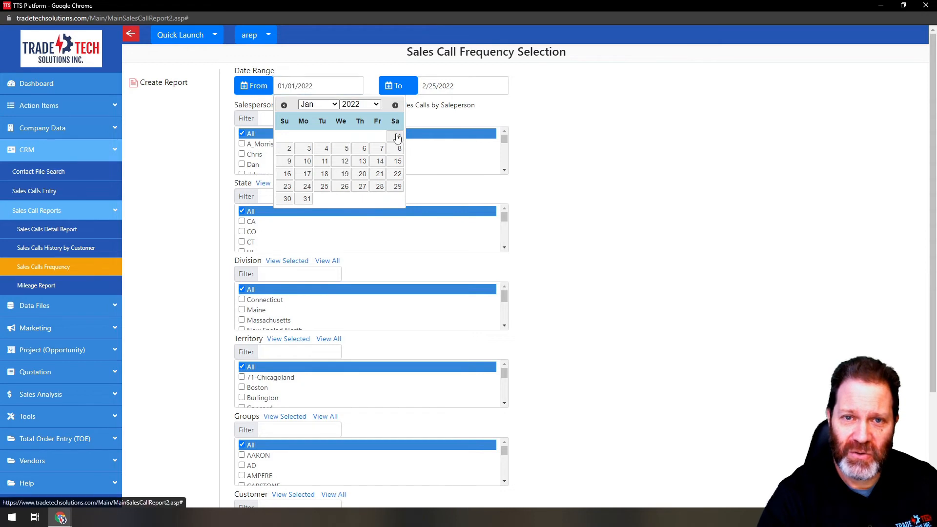
pyautogui.click(601, 220)
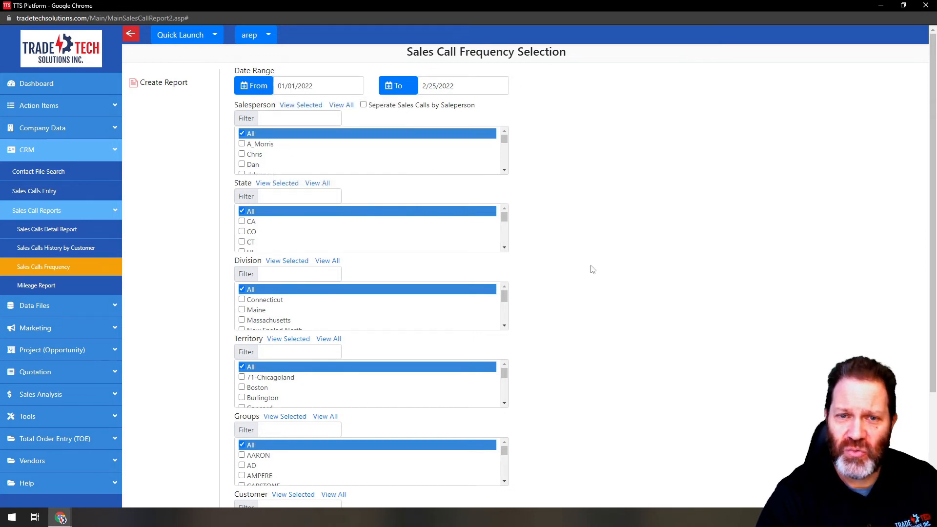
pyautogui.click(154, 84)
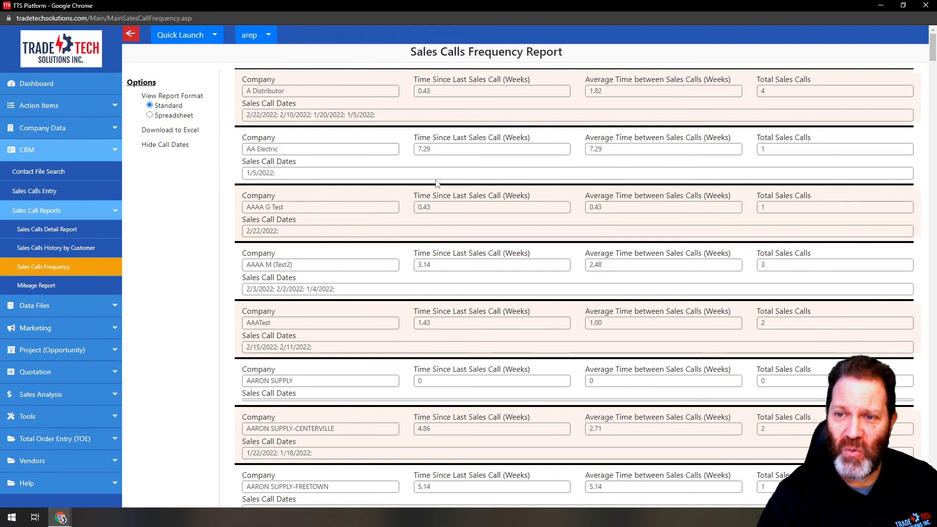
# Show the frequency report in Spreadsheet format and sort it by total number of sales calls, highest first.
pyautogui.click(149, 116)
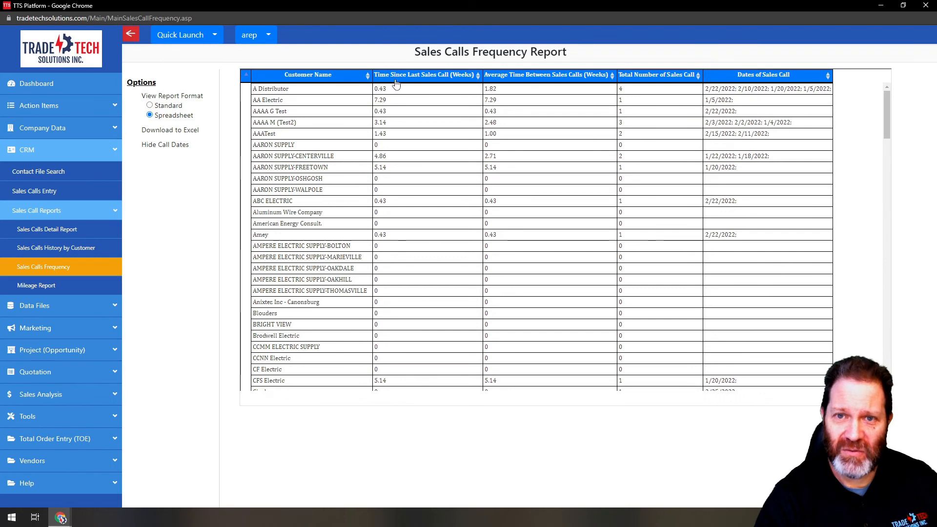
pyautogui.click(656, 75)
pyautogui.click(656, 76)
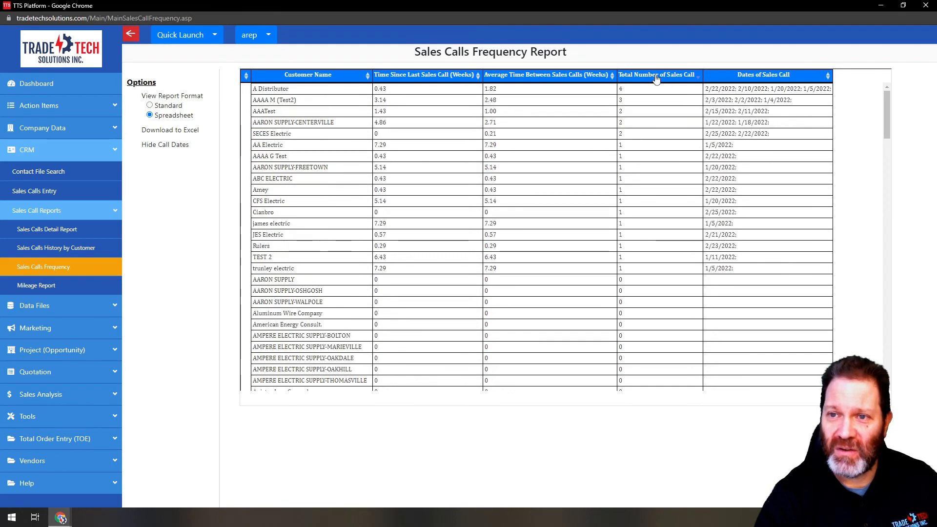
# Sort the frequency report by average time between sales calls, longest first, and hide the call dates.
pyautogui.click(545, 76)
pyautogui.click(546, 75)
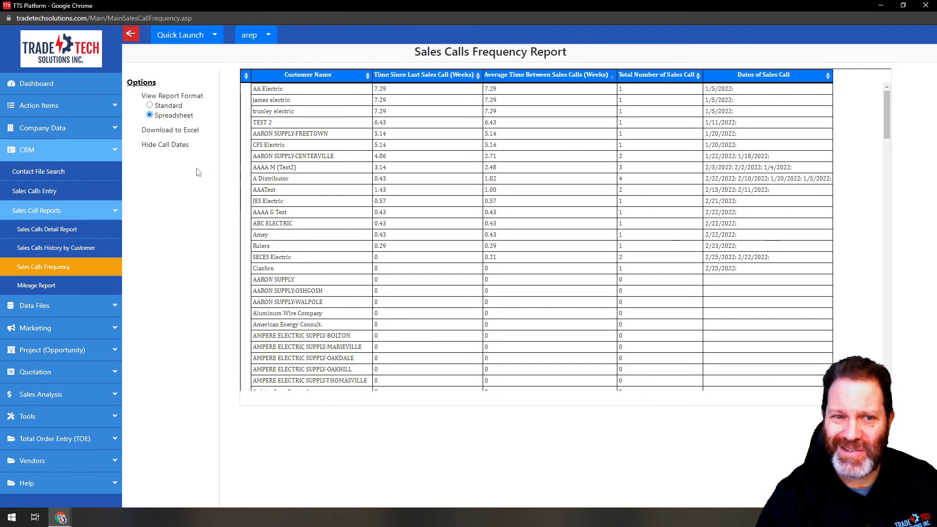
pyautogui.click(166, 145)
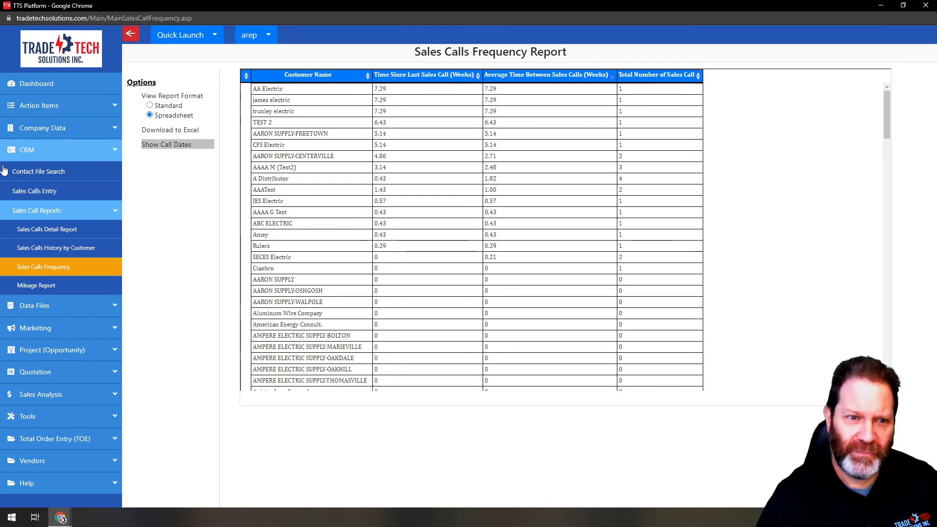
# Create a Mileage Report in Spreadsheet format for one salesperson, filtering the list by first name and choosing the full form over the short form.
pyautogui.click(30, 289)
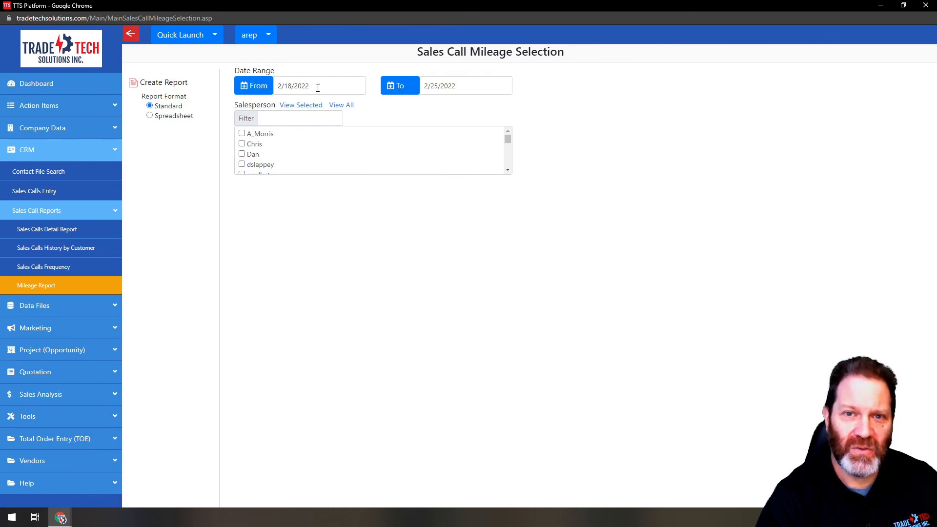
pyautogui.click(285, 117)
pyautogui.write('matt')
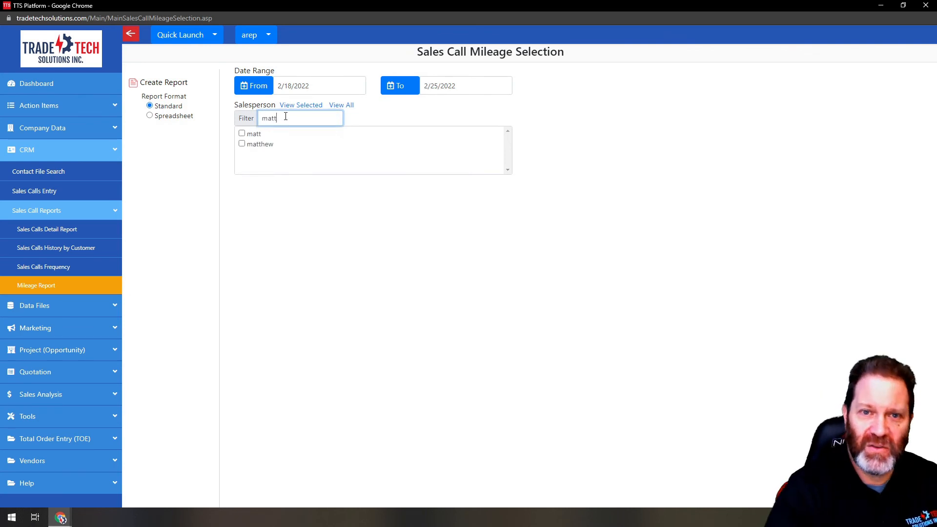
pyautogui.click(242, 144)
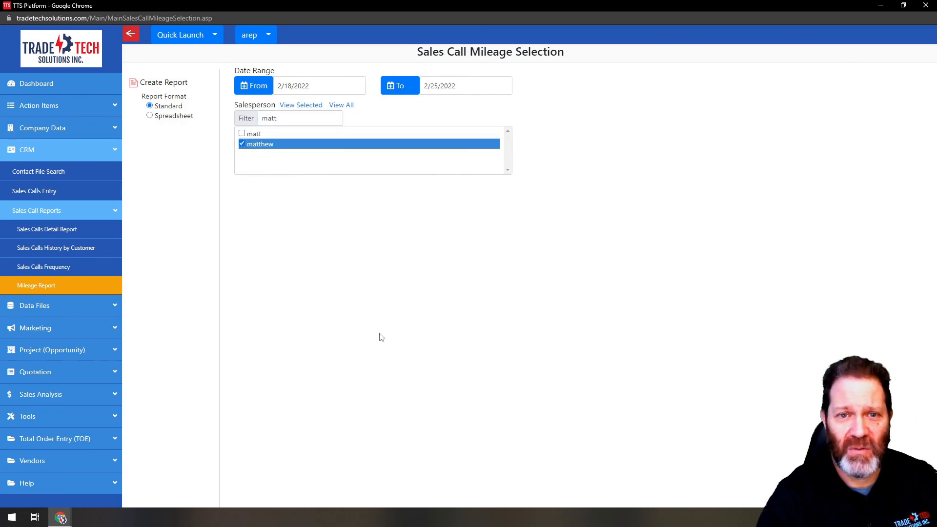
pyautogui.click(150, 115)
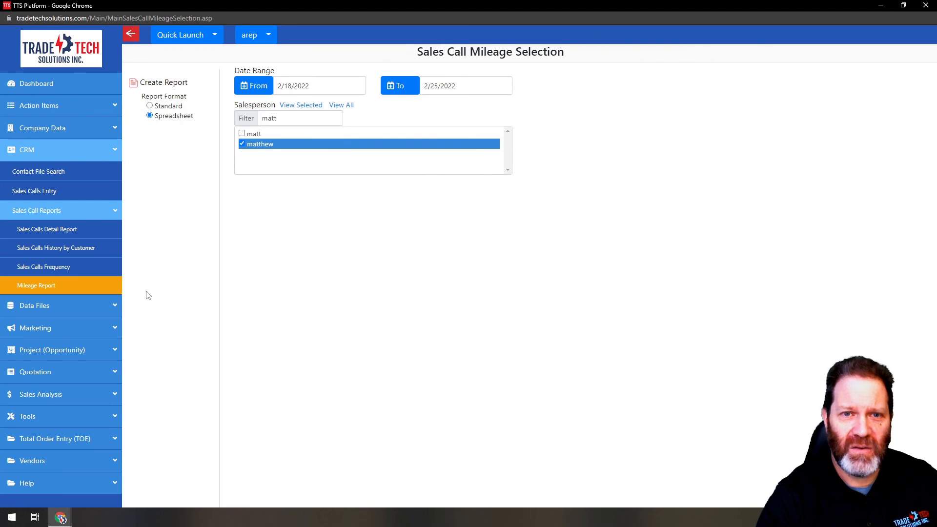
pyautogui.click(170, 84)
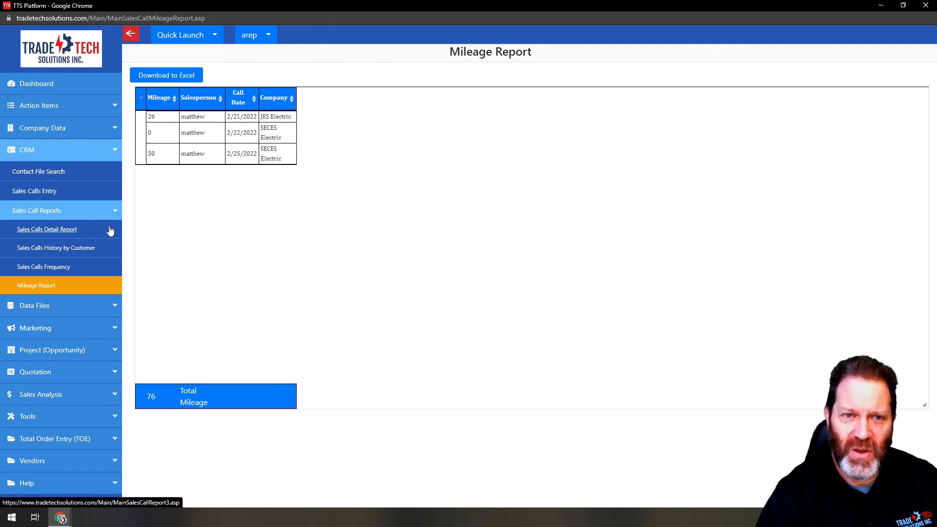
# Return to the platform's main Dashboard from the mileage report.
pyautogui.click(39, 84)
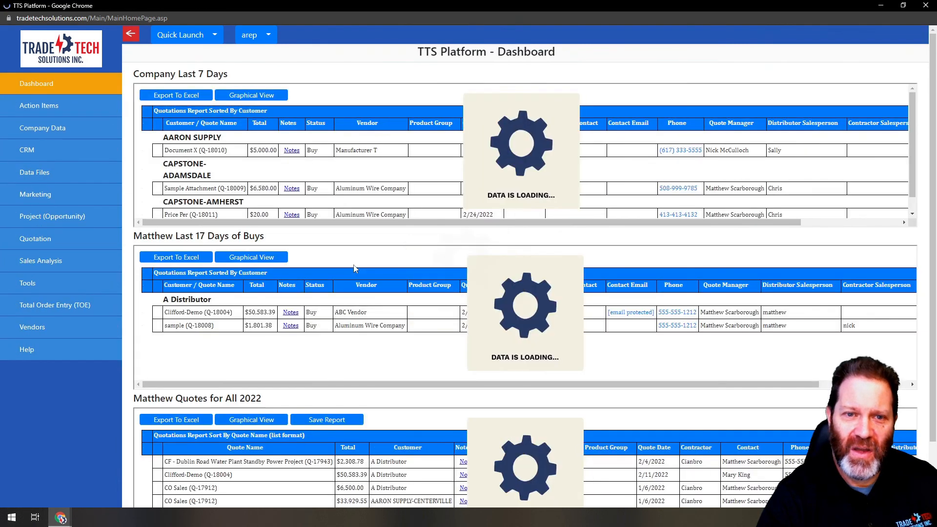